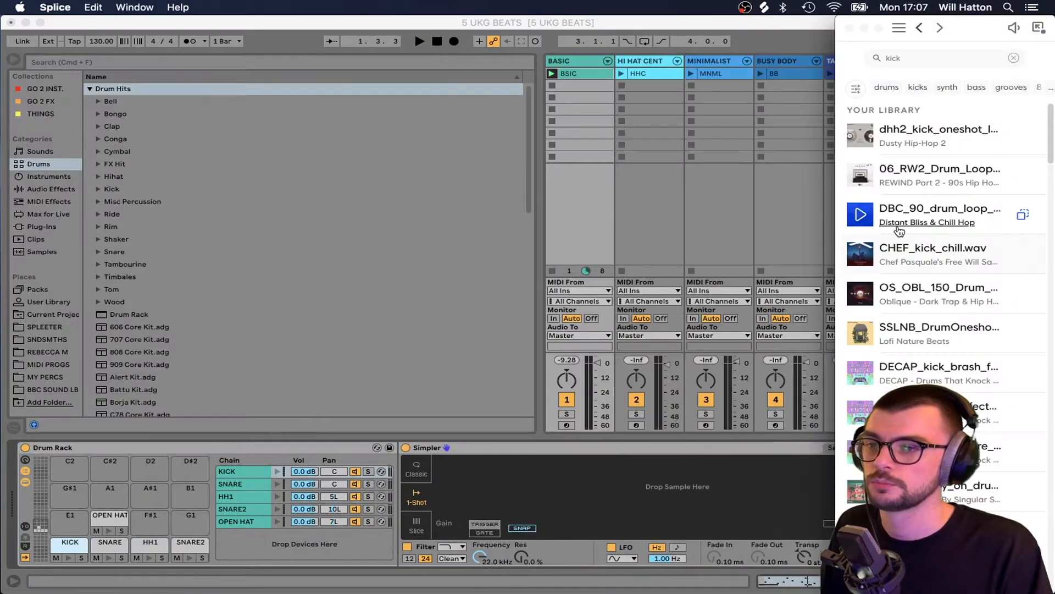
Load CHEF_kick_chill.wav into the drum rack's empty Simpler and start the groove playing.
drag(929, 252, 633, 500)
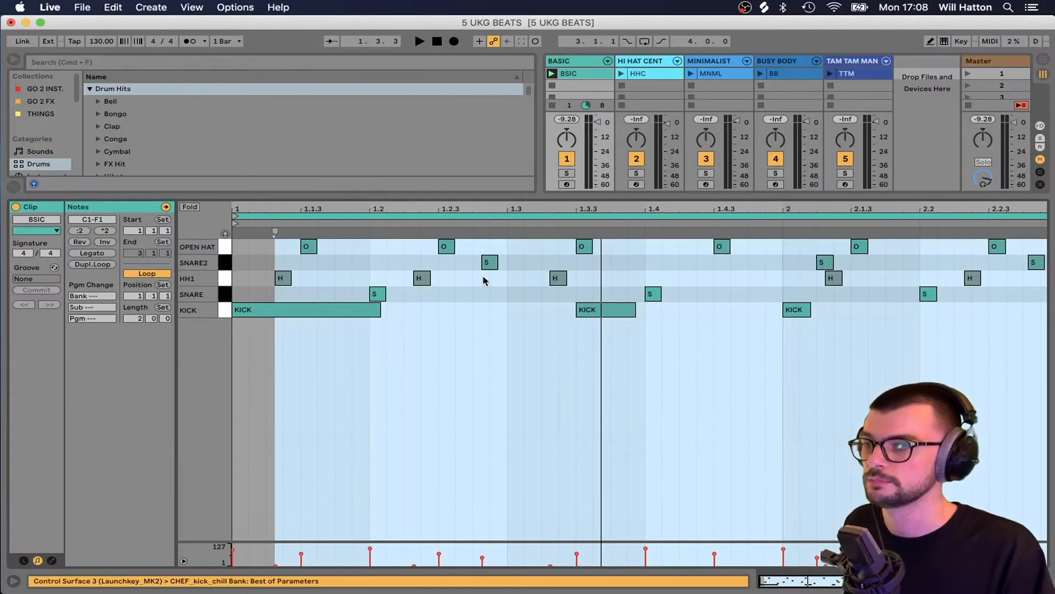
key(space)
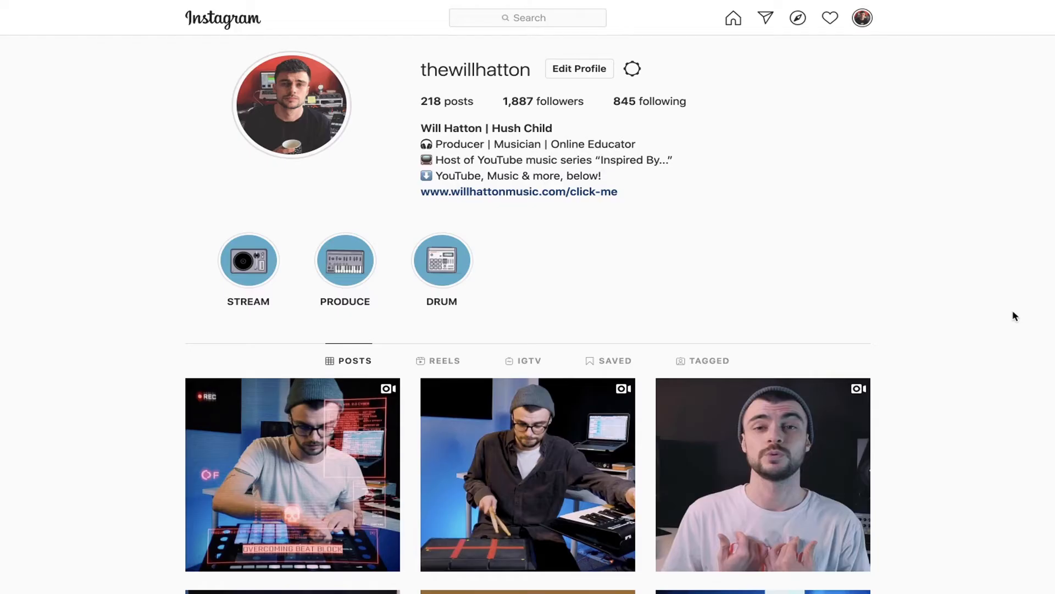
Follow the Instagram bio link and open the daze release from the link page.
click(611, 199)
scroll(819, 207, down, 4)
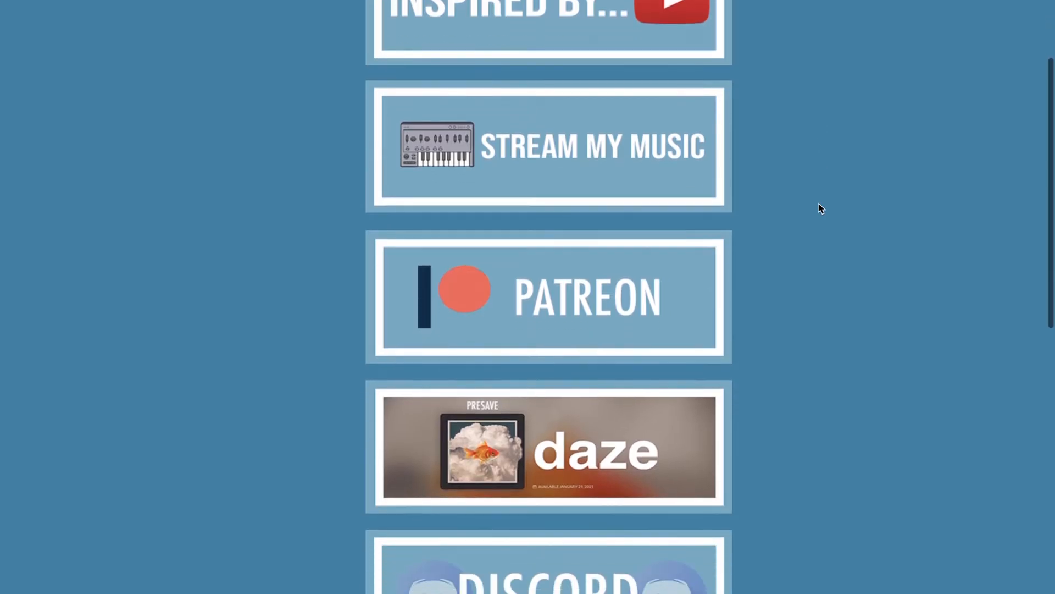
click(570, 336)
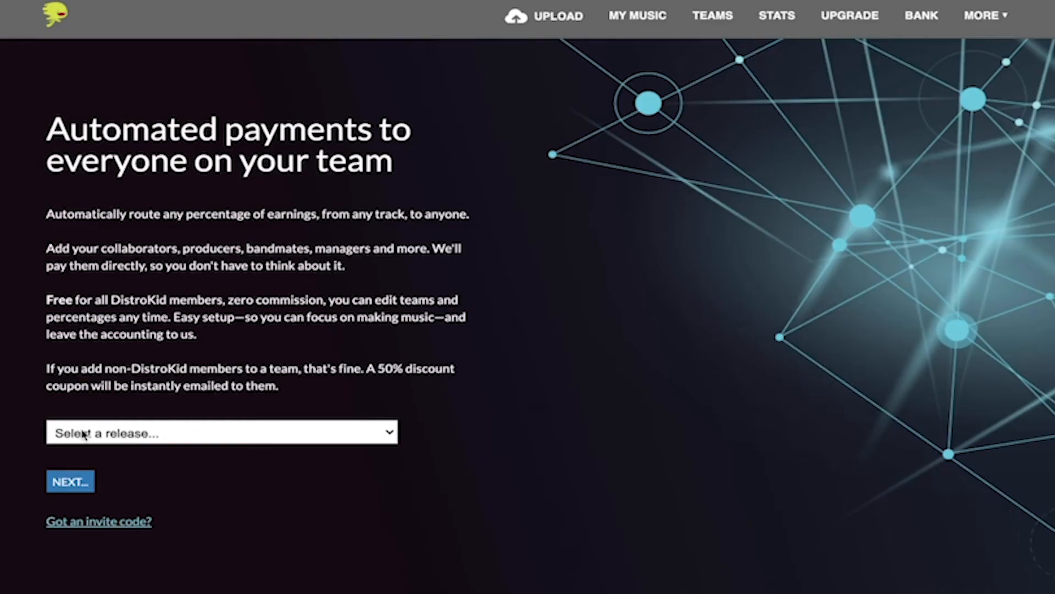
Choose the daze release on Teams and set your own revenue share to 50%.
click(87, 432)
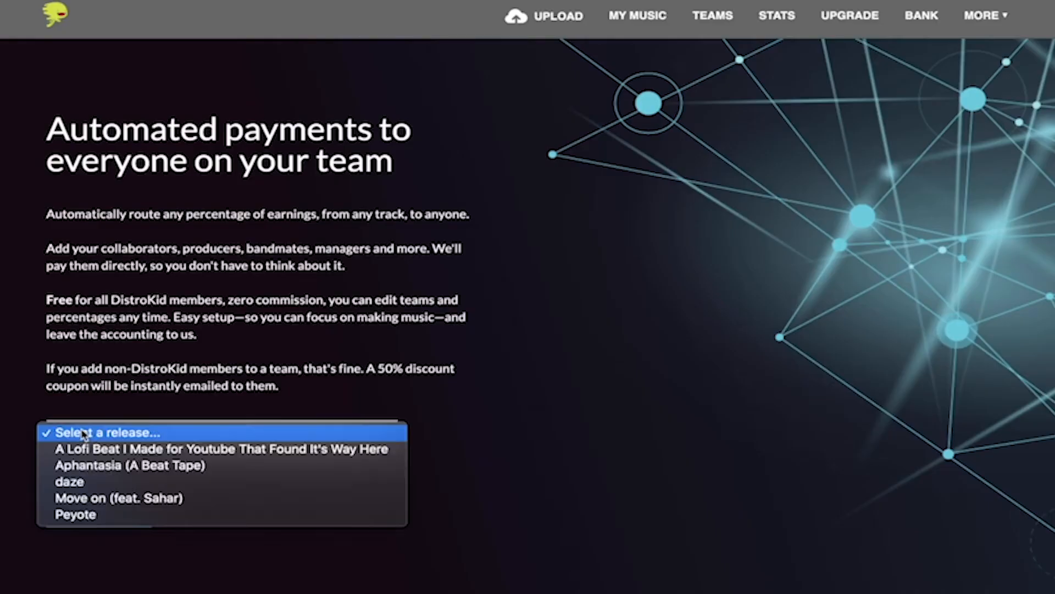
click(83, 483)
click(264, 329)
key(Return)
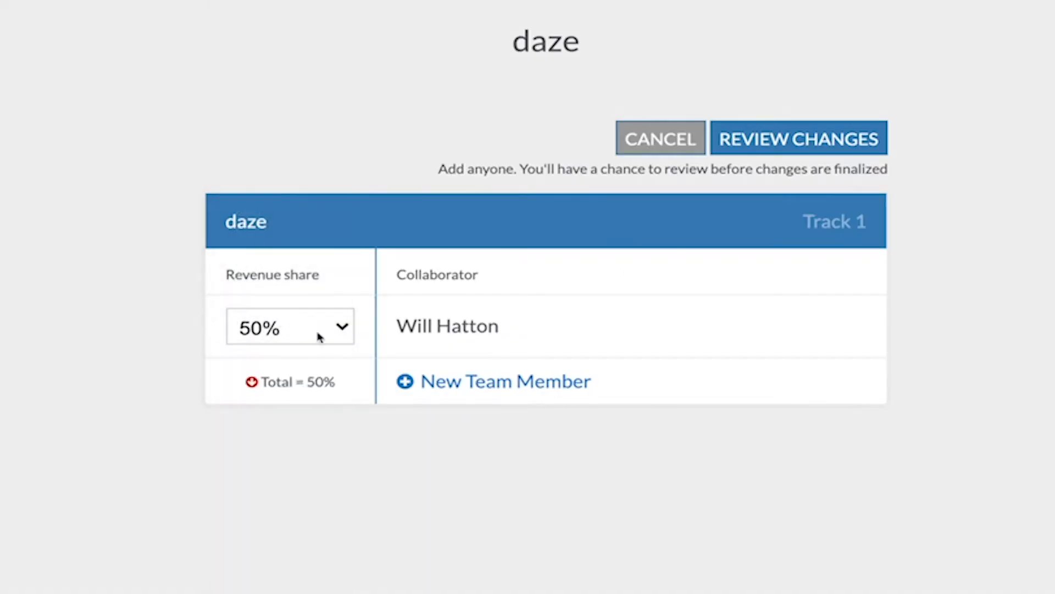
Add a new team member at 50%, enter the collaborator's e-mail, and go to review changes.
click(475, 379)
click(241, 394)
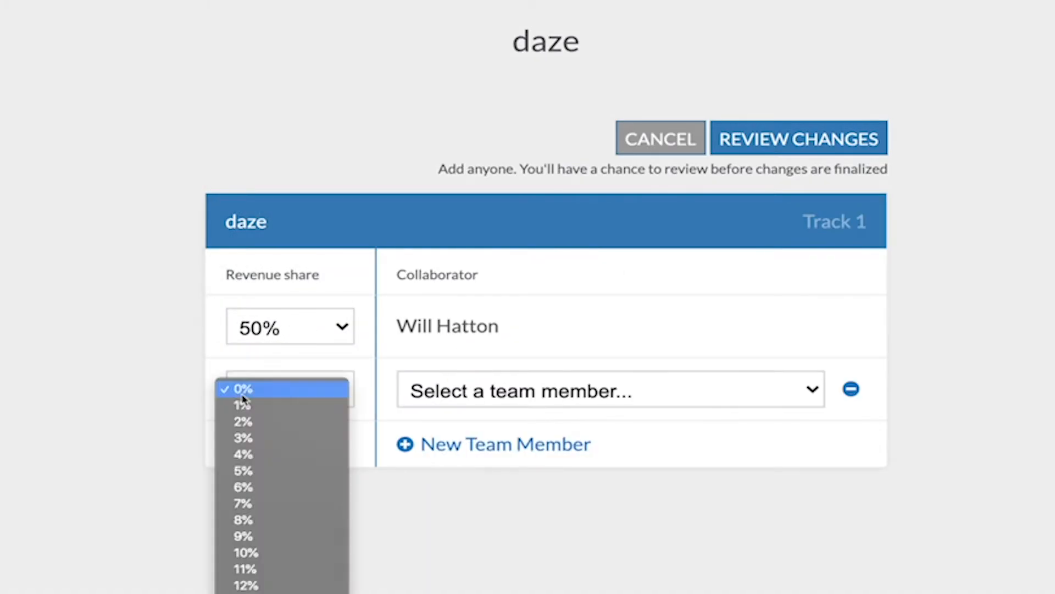
text(50)
key(Return)
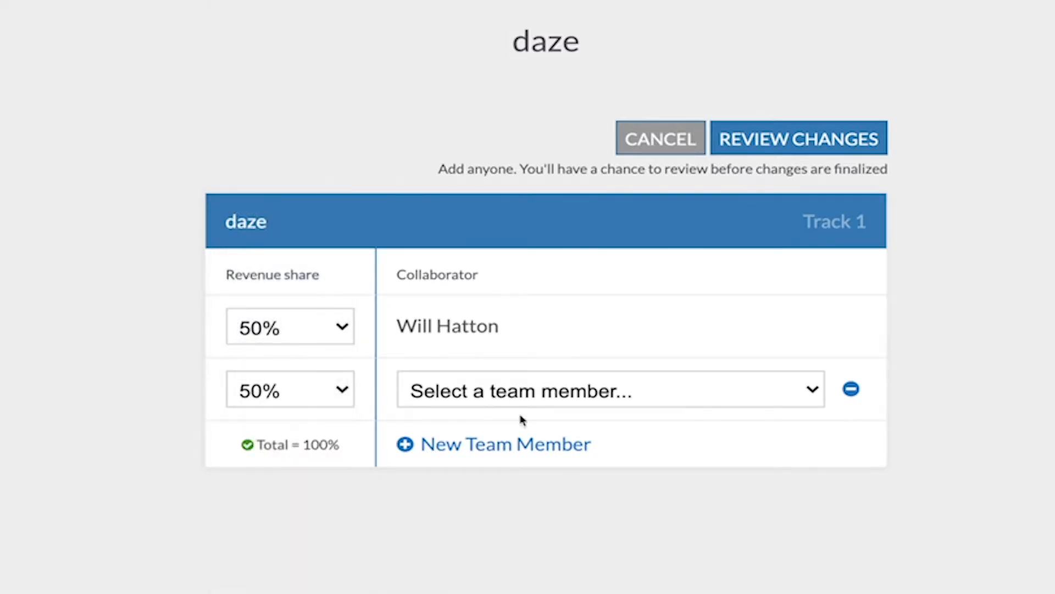
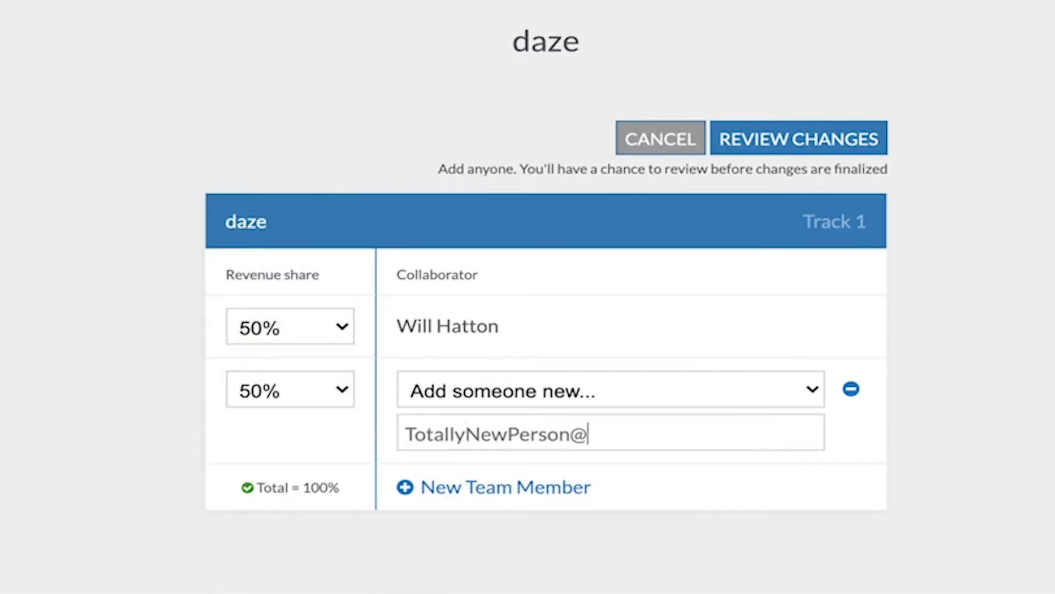
click(867, 134)
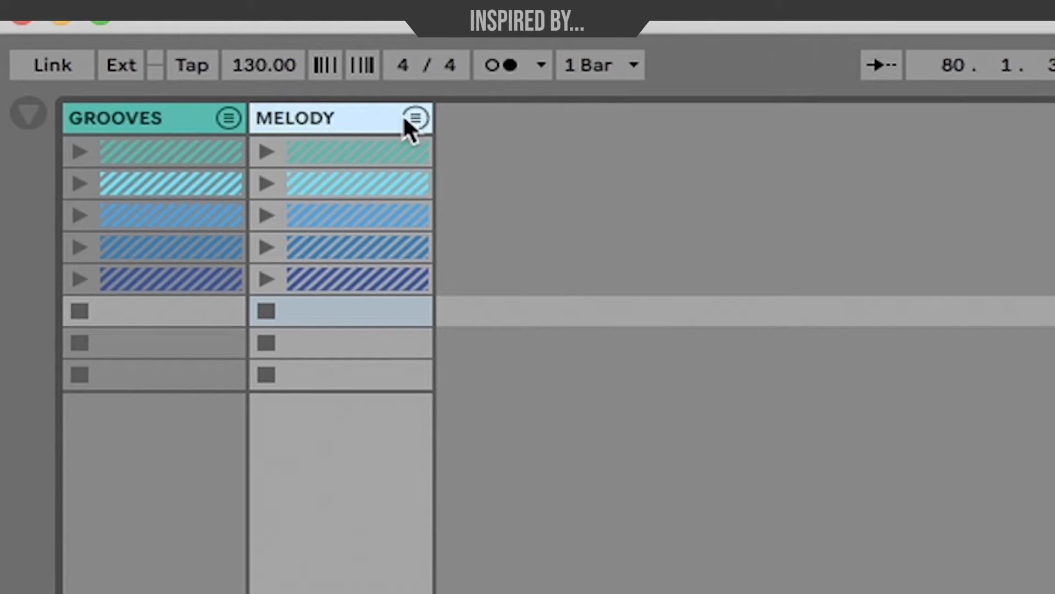
Fold MELODY, unfold GROOVES to its five drum tracks, select MINIMALIST and launch Scene 1.
click(415, 118)
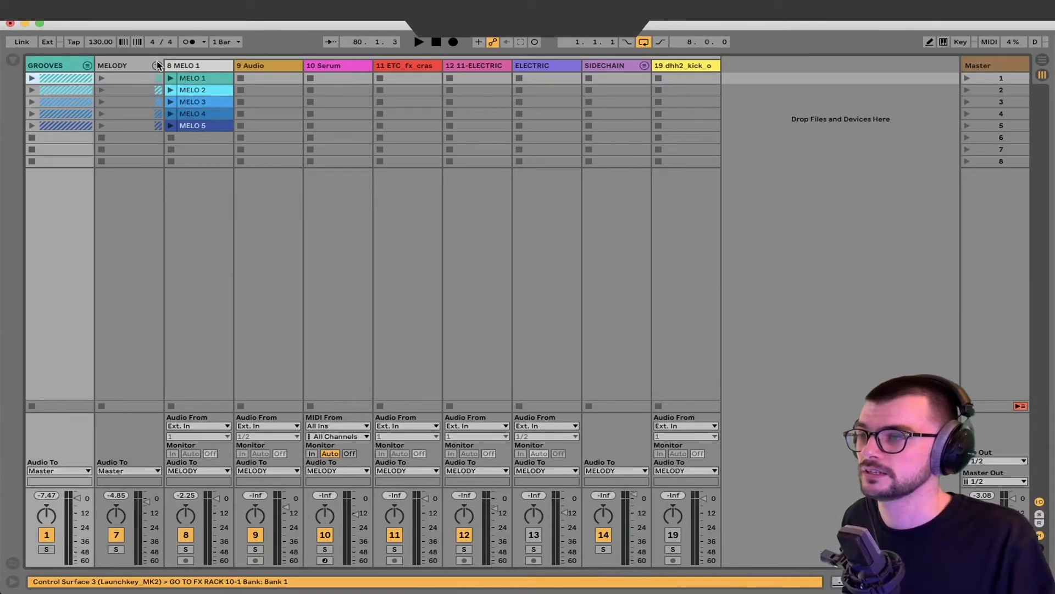
click(157, 66)
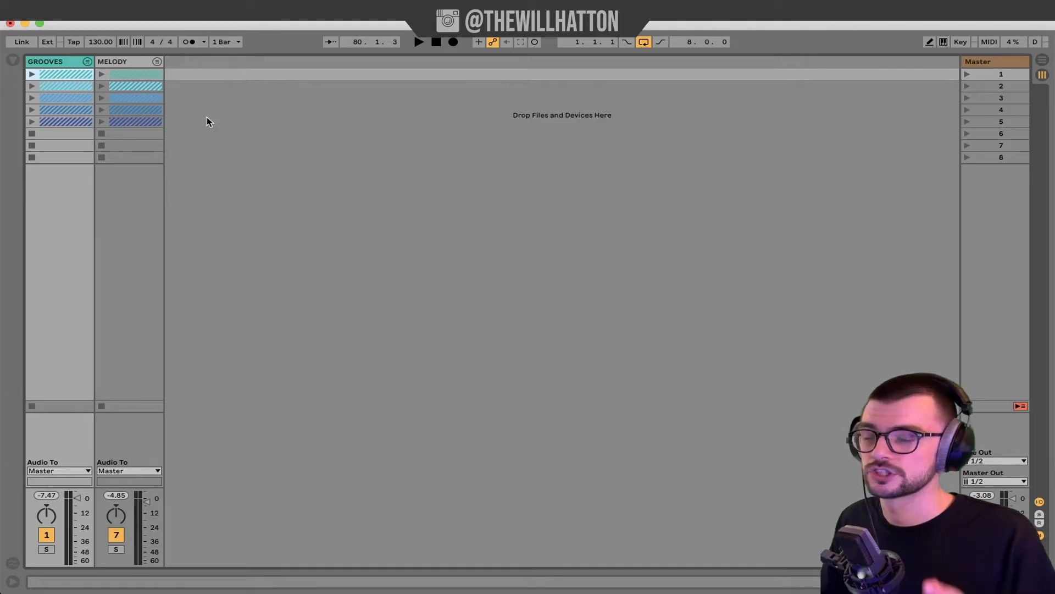
click(86, 62)
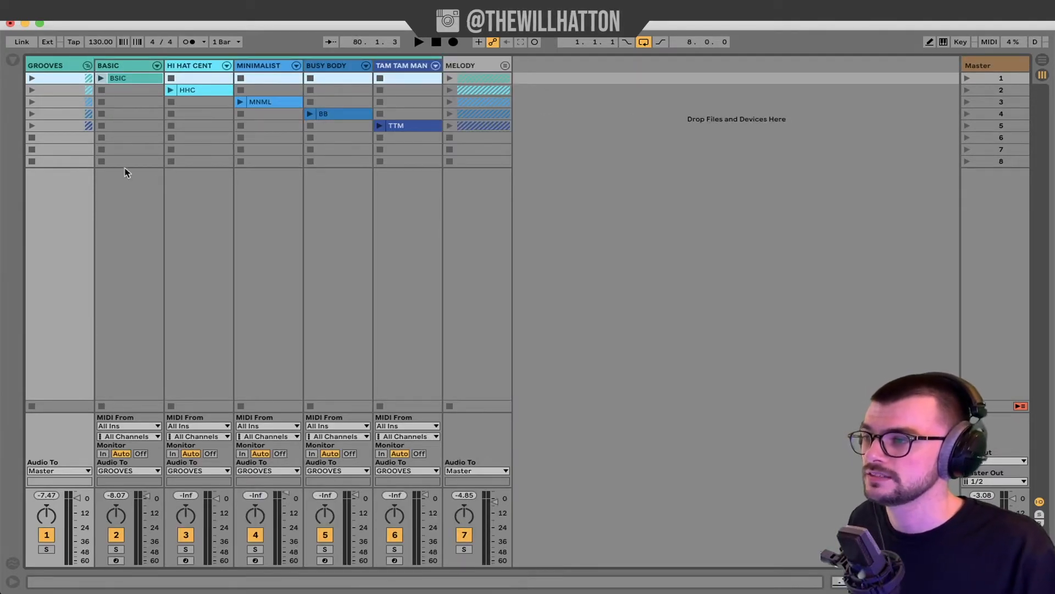
click(292, 66)
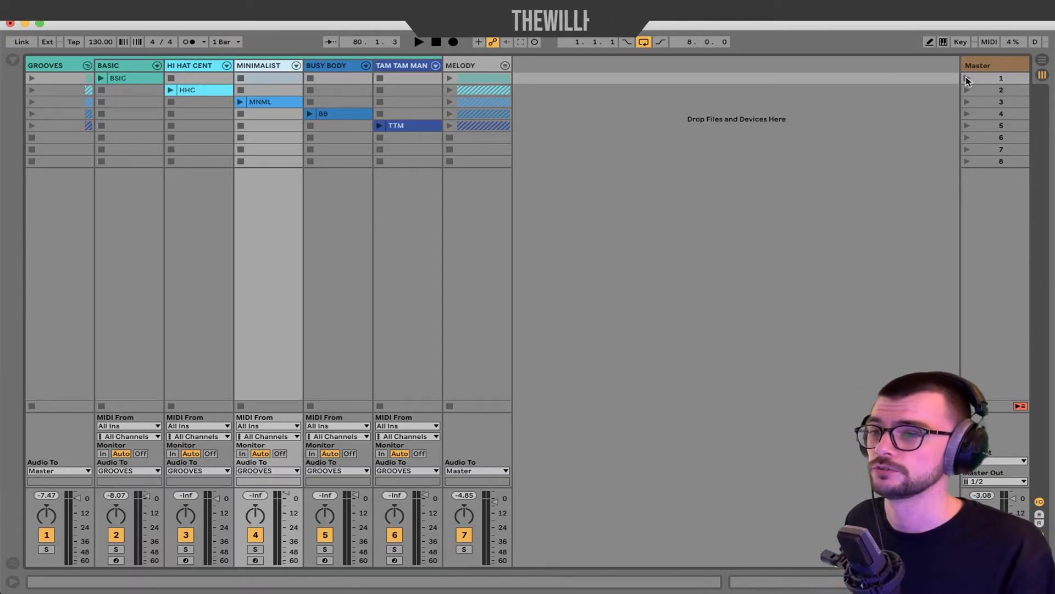
click(967, 80)
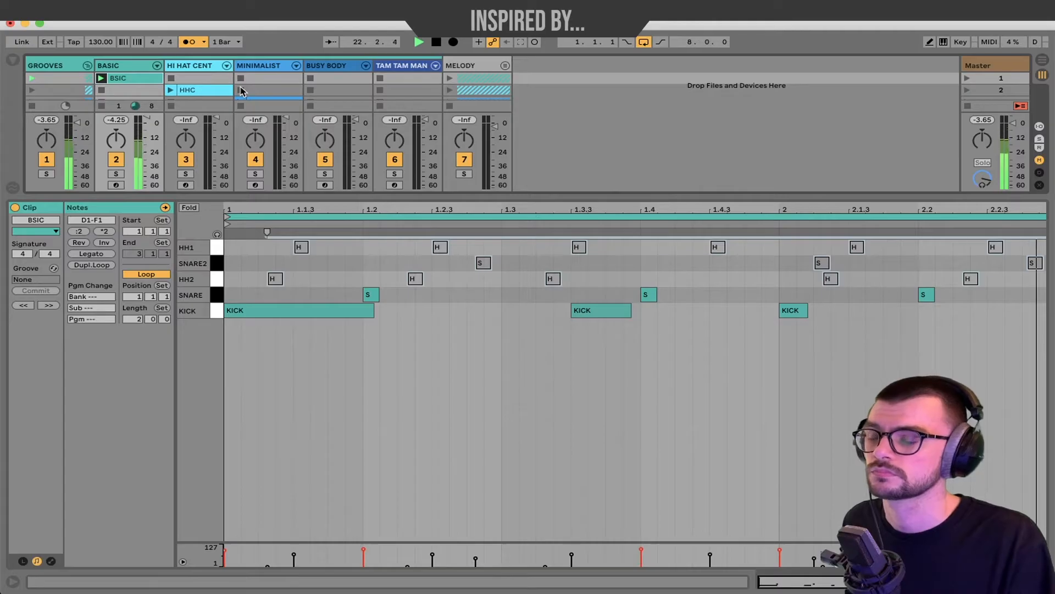
Audition the BASIC groove with its SNARE2 notes selected, then with HH1 and HH2 notes selected.
key(space)
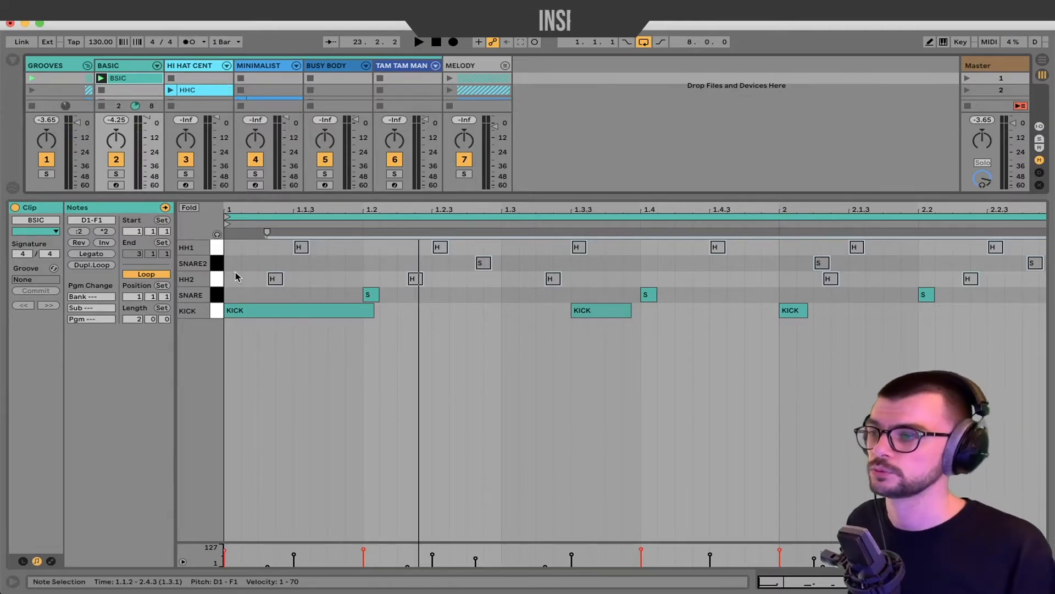
click(218, 266)
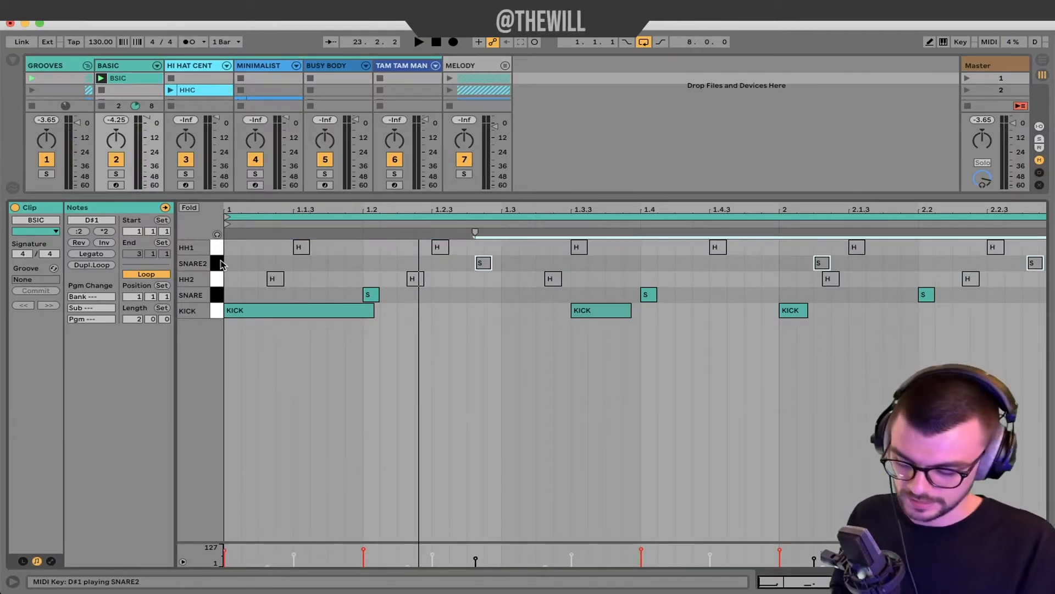
key(space)
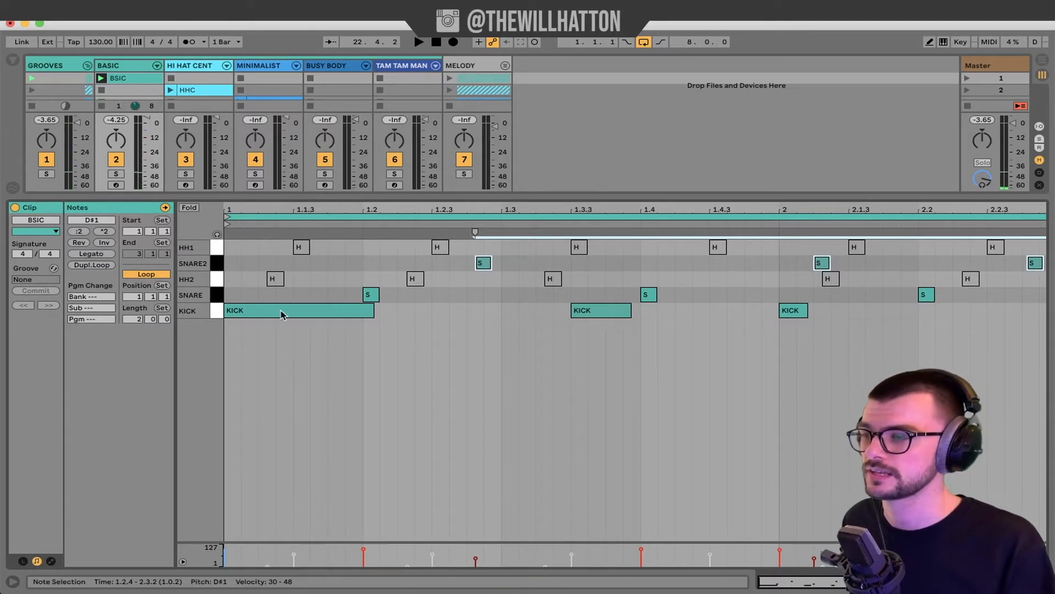
click(214, 248)
shift+click(216, 279)
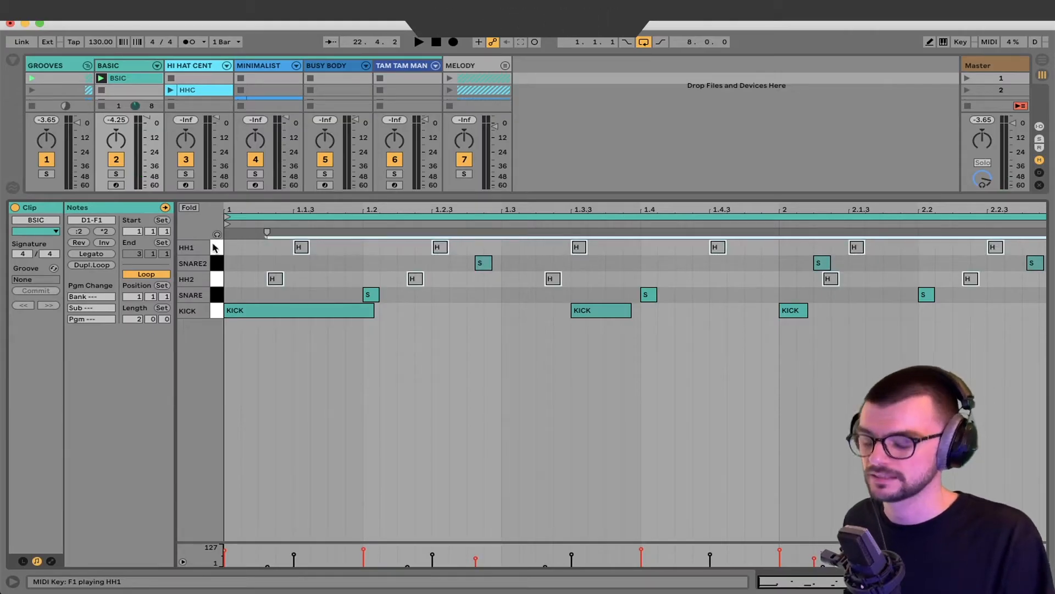
key(space)
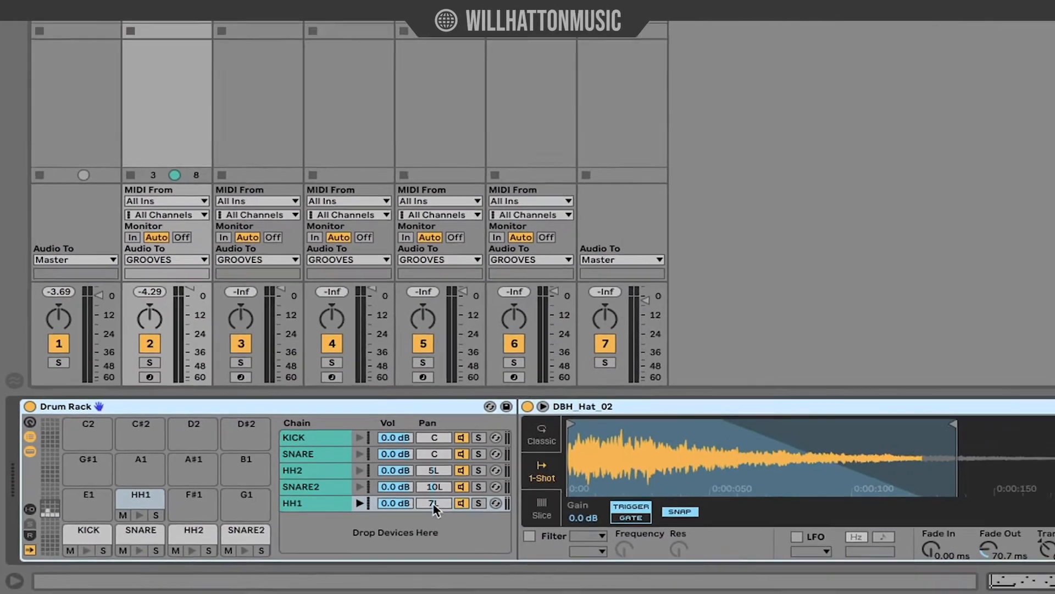
Collapse the hi-hat sample's EQ Eight to reveal the Glue Compressor behind it.
click(969, 466)
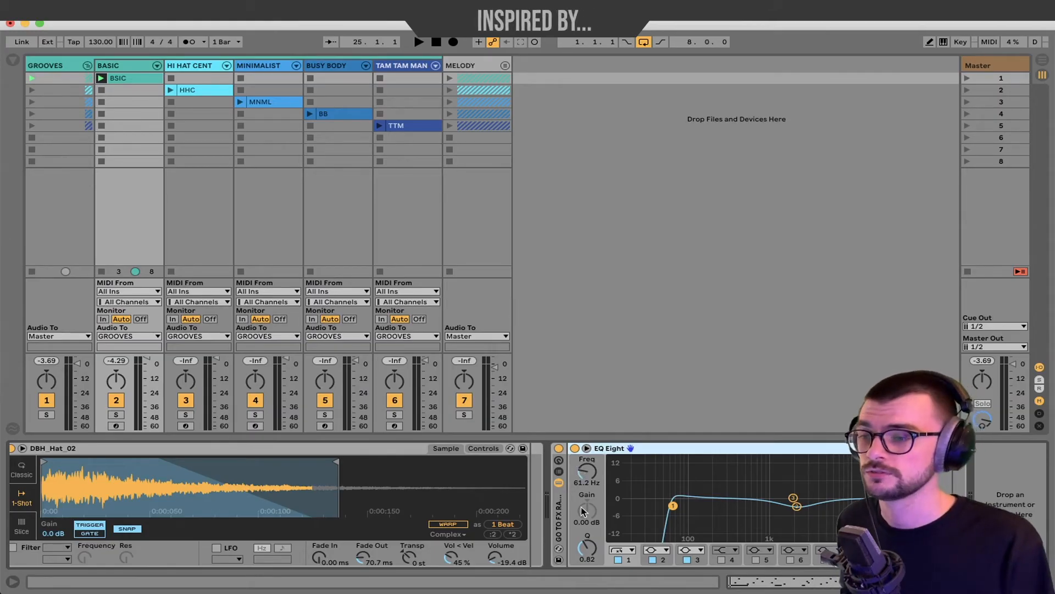
double_click(694, 451)
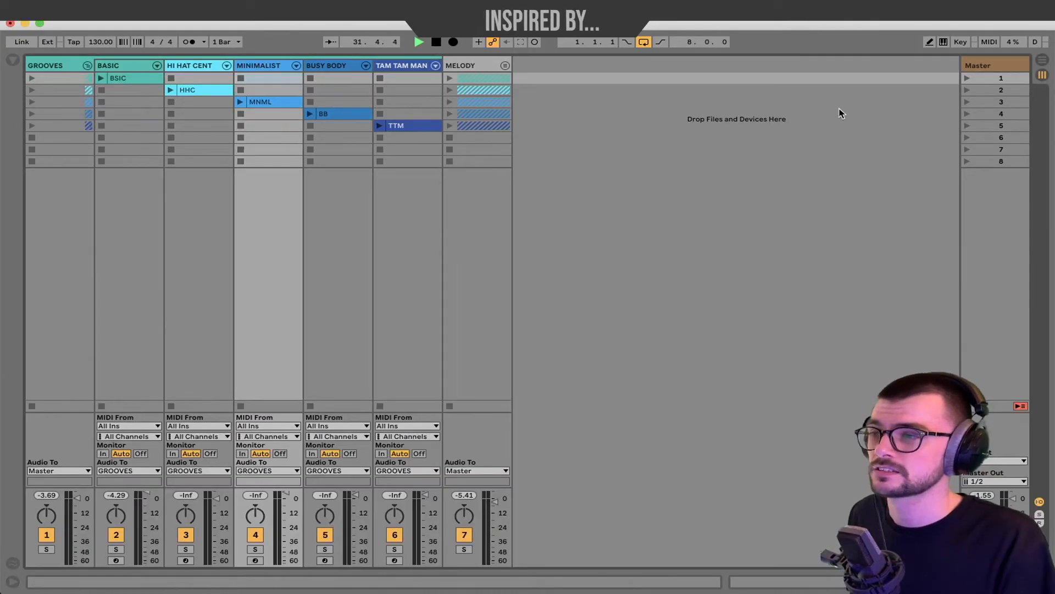
Launch Scene 2 for the HHC groove, adjust the hi-hat track's volume, and select an empty MELODY slot.
click(966, 90)
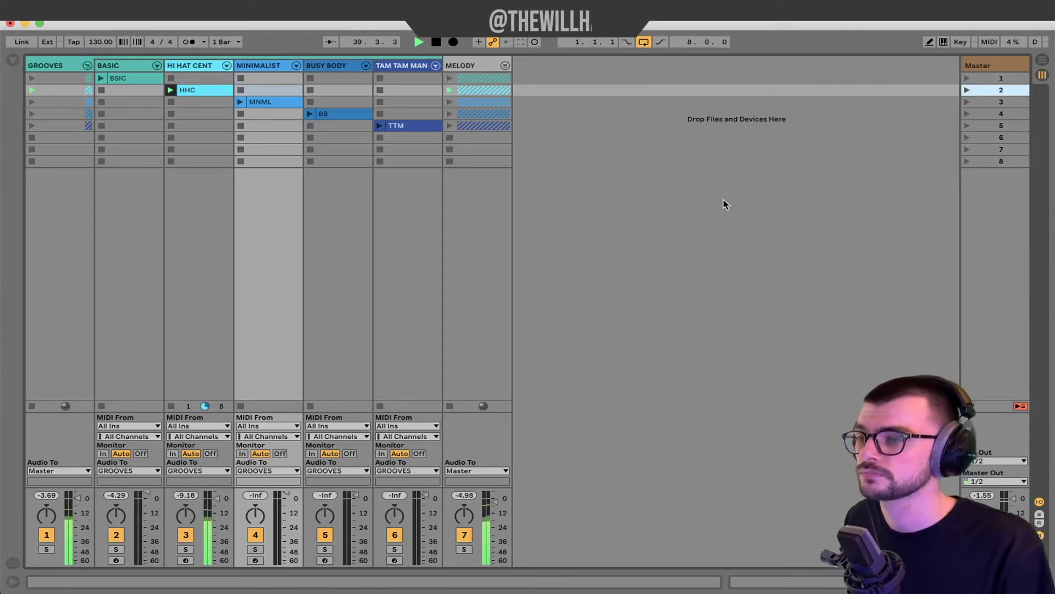
click(217, 499)
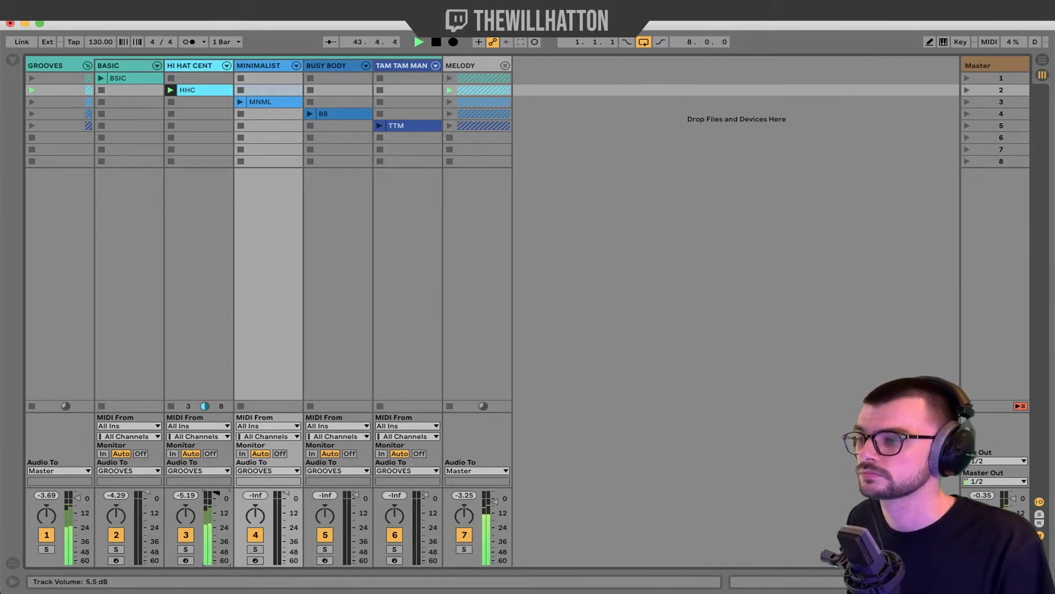
click(450, 140)
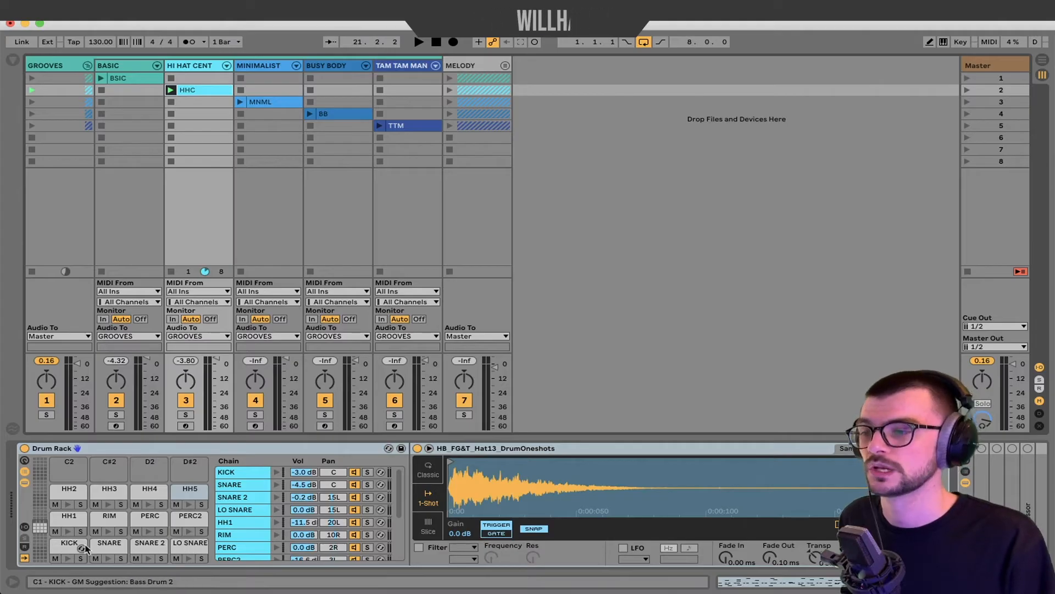
Scroll the HHC Drum Rack's chain list down and back up to inspect its chains.
scroll(318, 497, down, 2)
scroll(319, 496, up, 3)
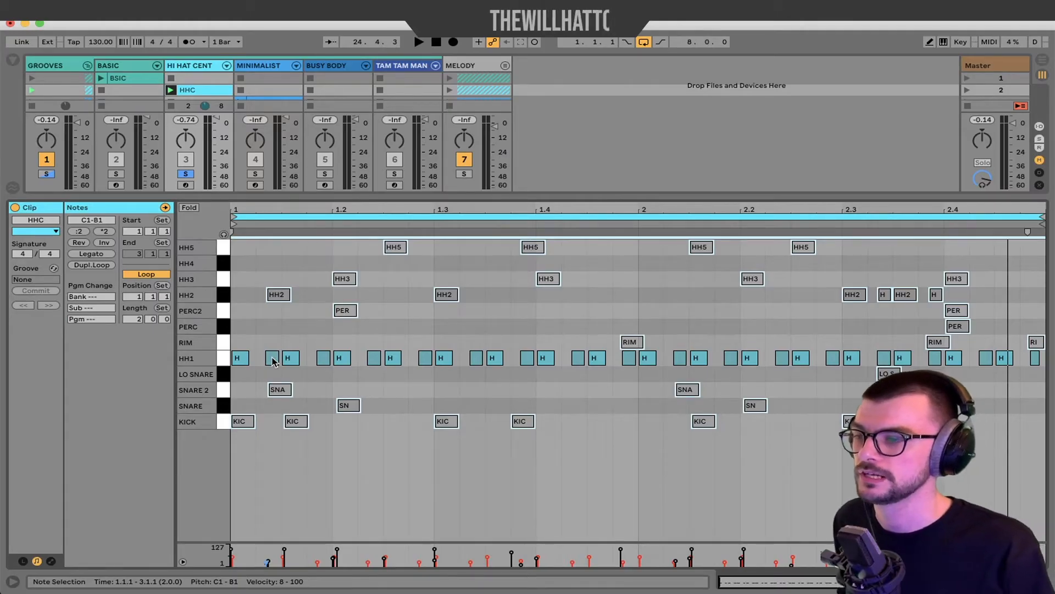
key(space)
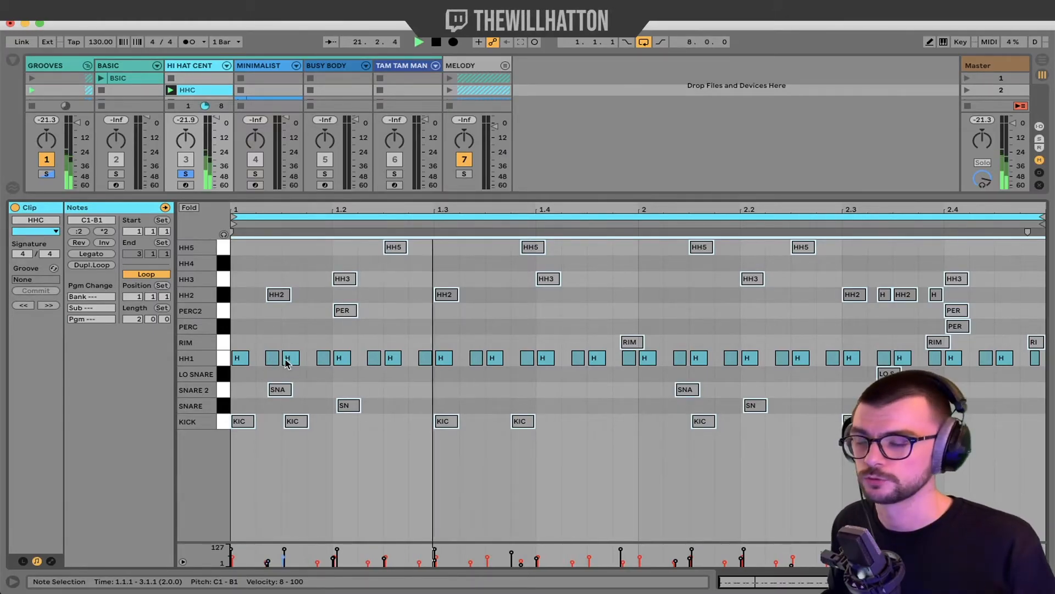
scroll(286, 362, up, 3)
scroll(285, 363, up, 5)
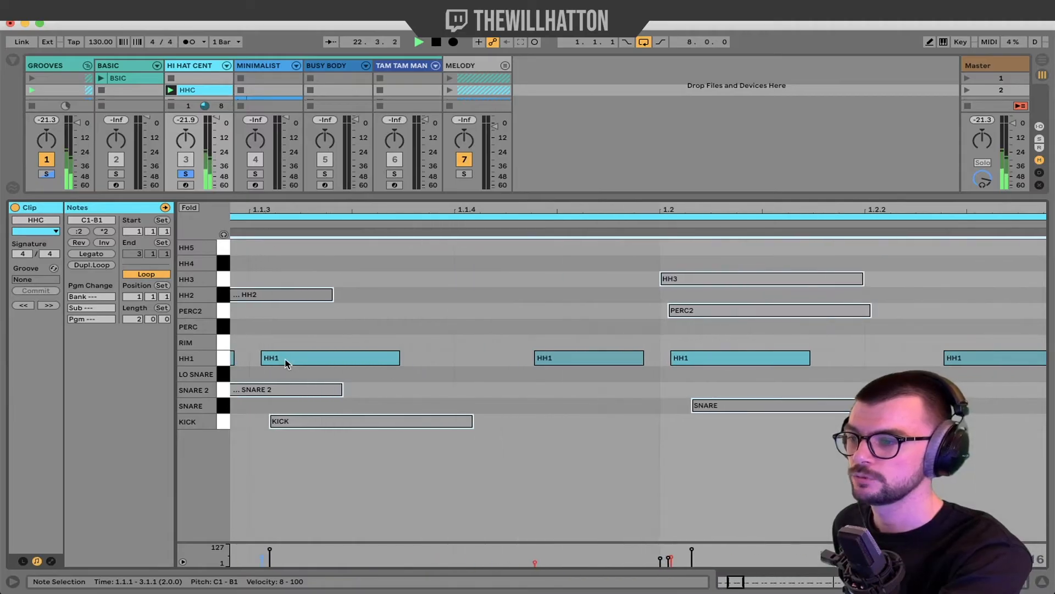
key(space)
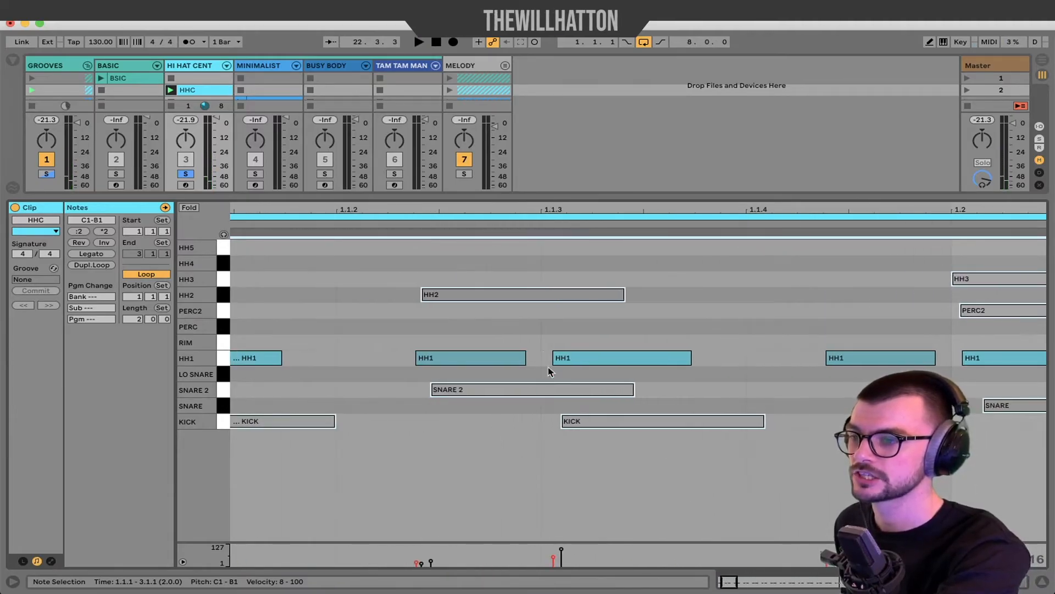
scroll(539, 363, down, 4)
scroll(550, 352, down, 2)
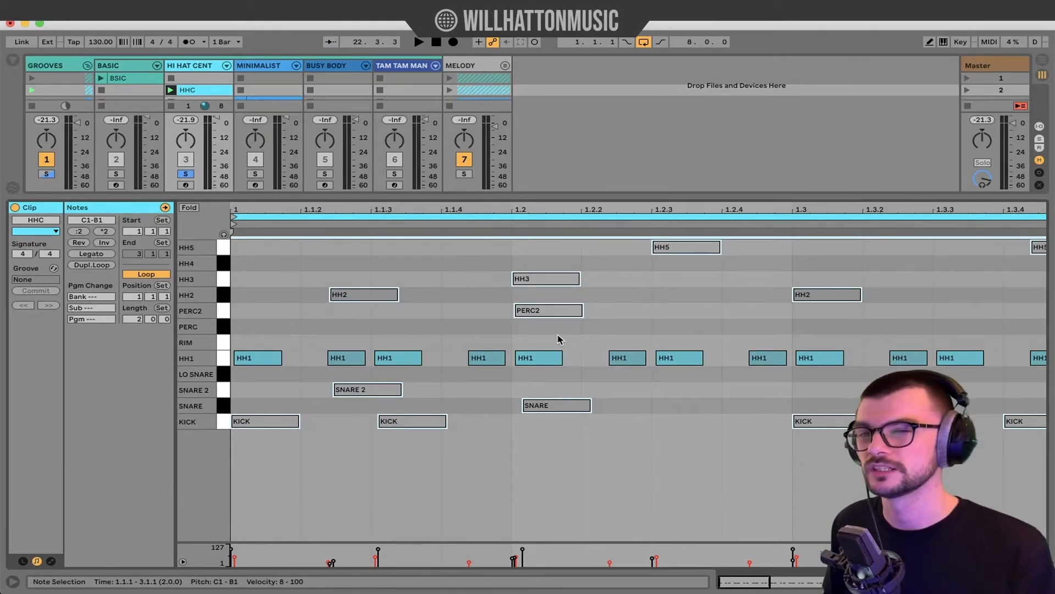
scroll(558, 339, down, 3)
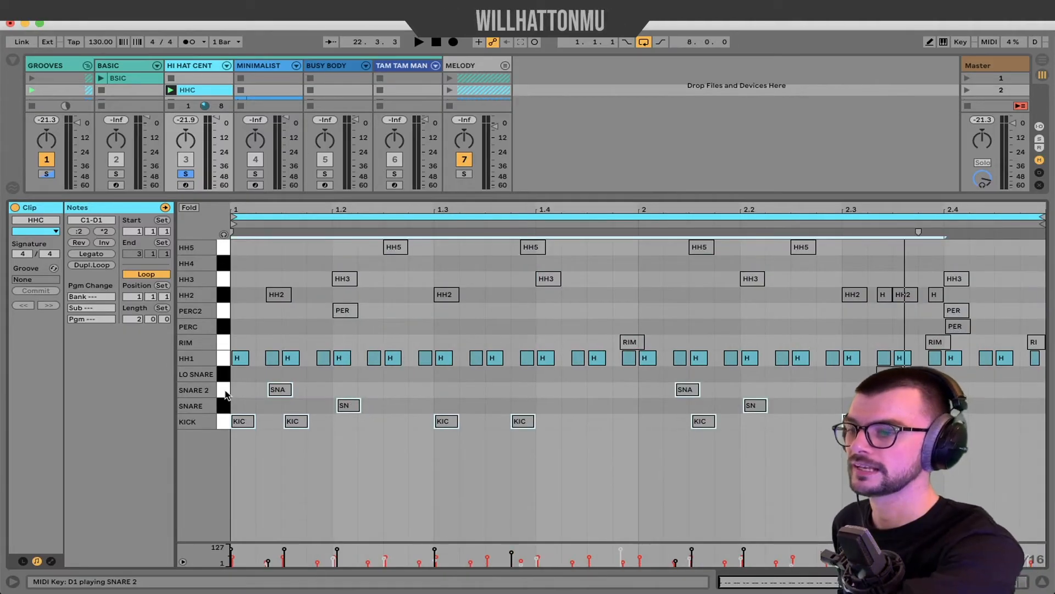
key(space)
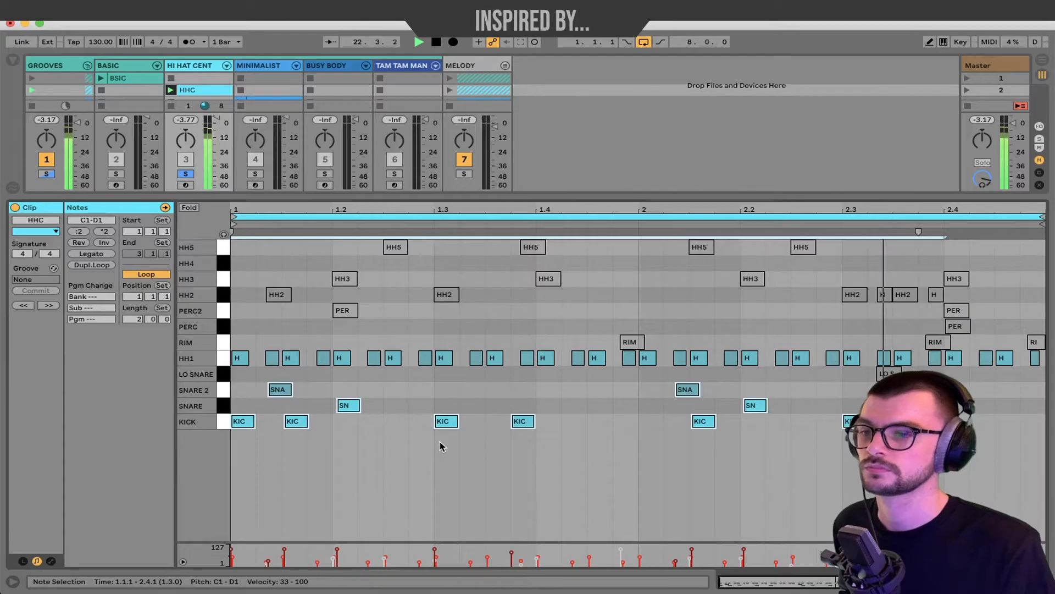
key(space)
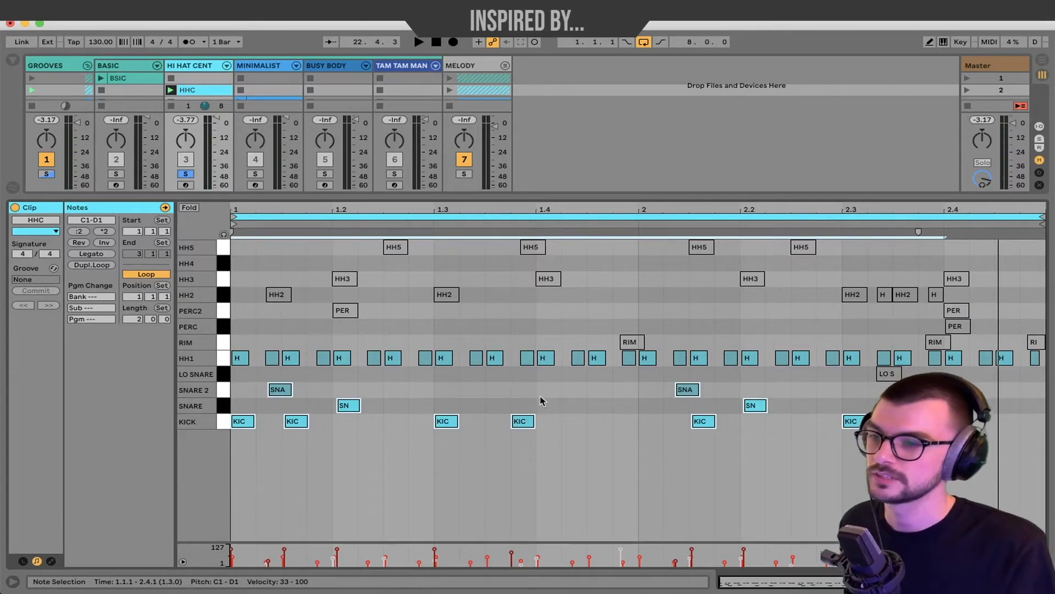
key(space)
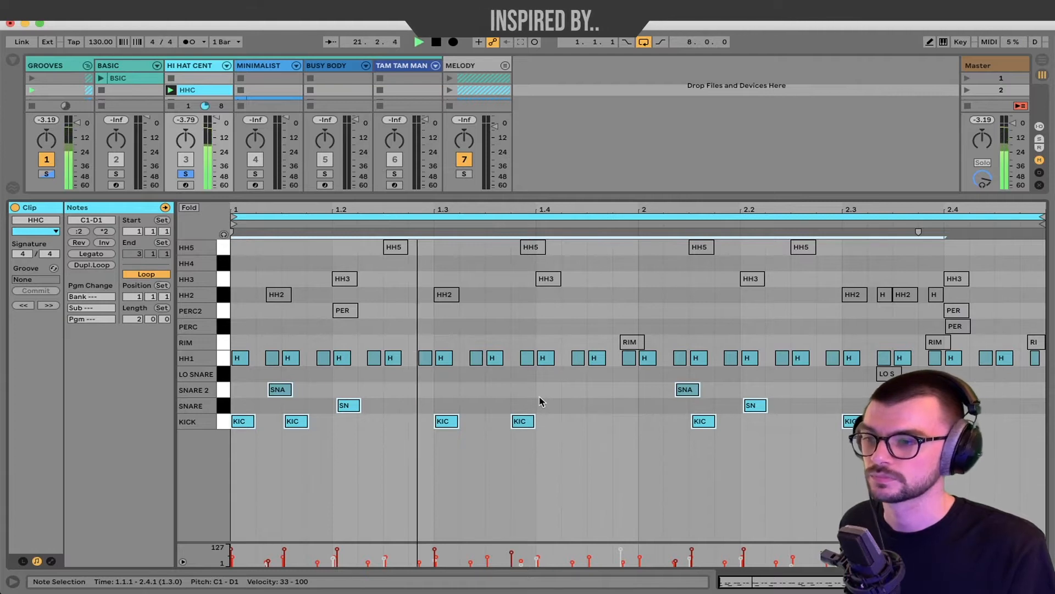
key(space)
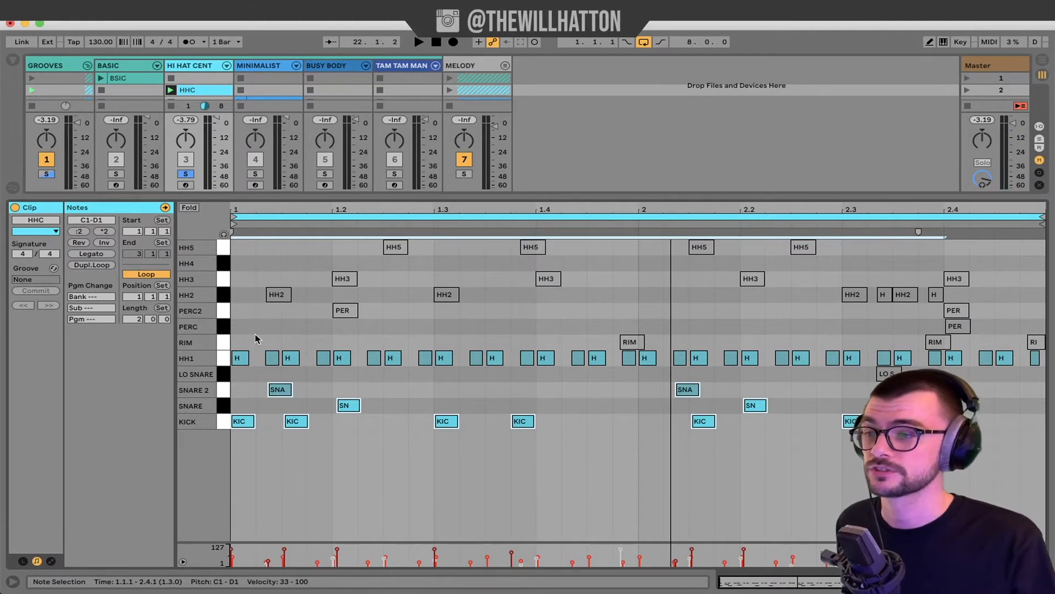
click(223, 342)
shift+click(228, 250)
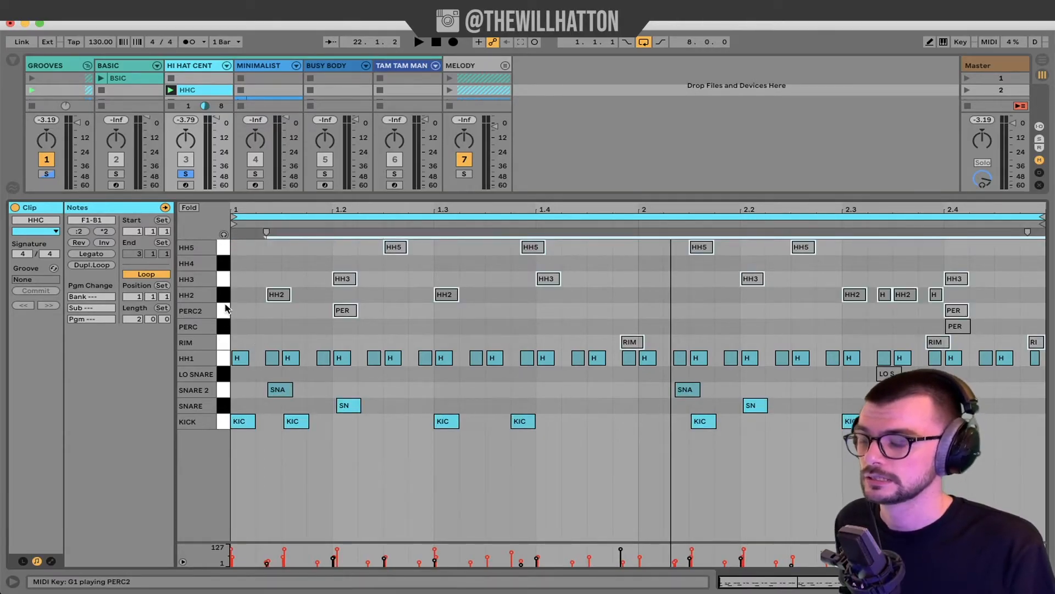
key(space)
click(227, 327)
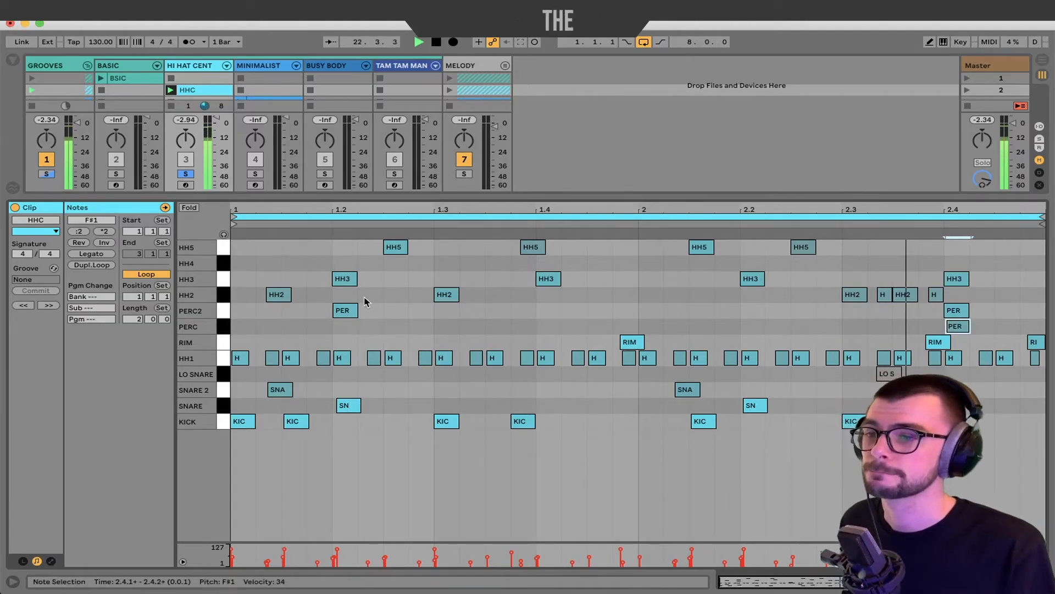
click(224, 373)
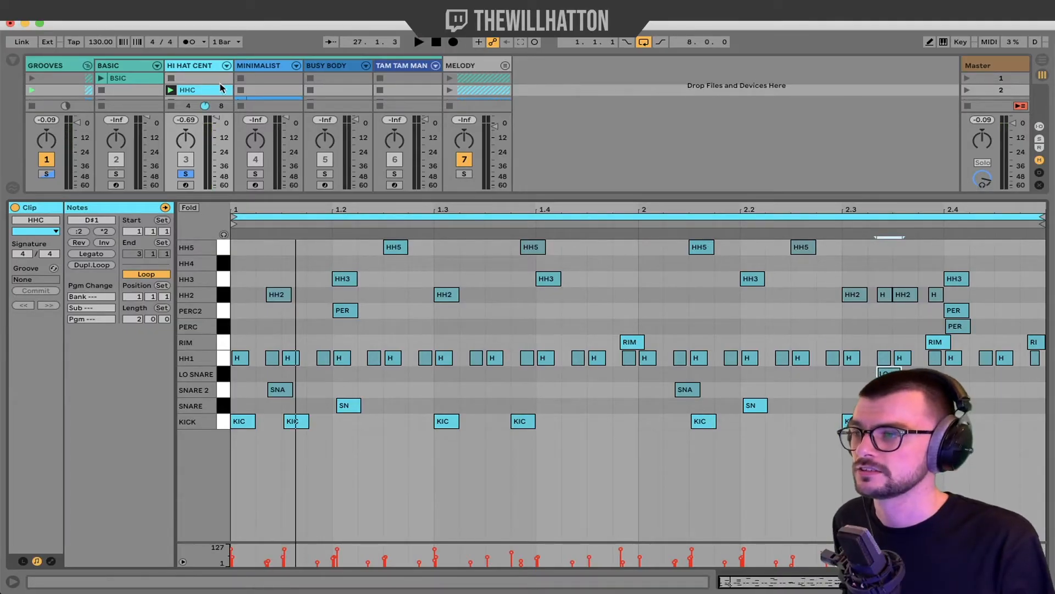
Switch the Detail View to the HHC Drum Rack and scroll through each chain's Vol and Pan.
key(shift+Tab)
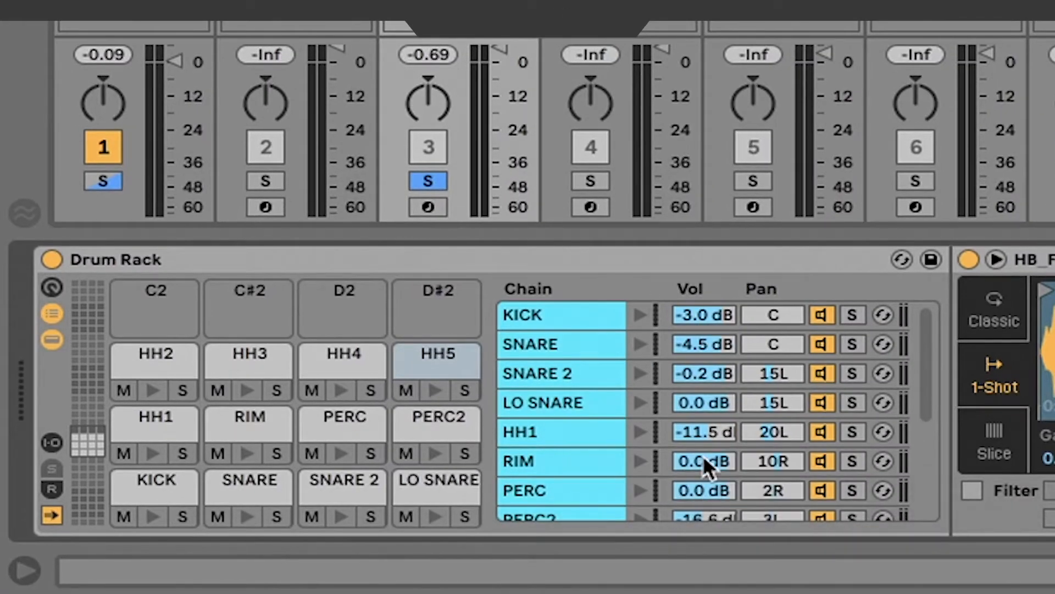
scroll(694, 438, down, 5)
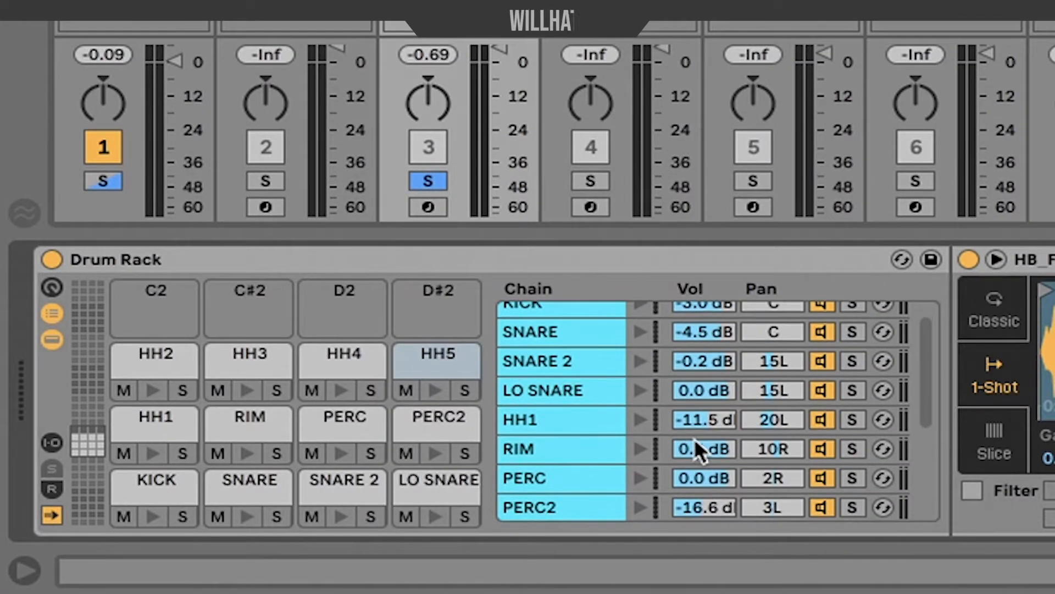
scroll(692, 442, down, 1)
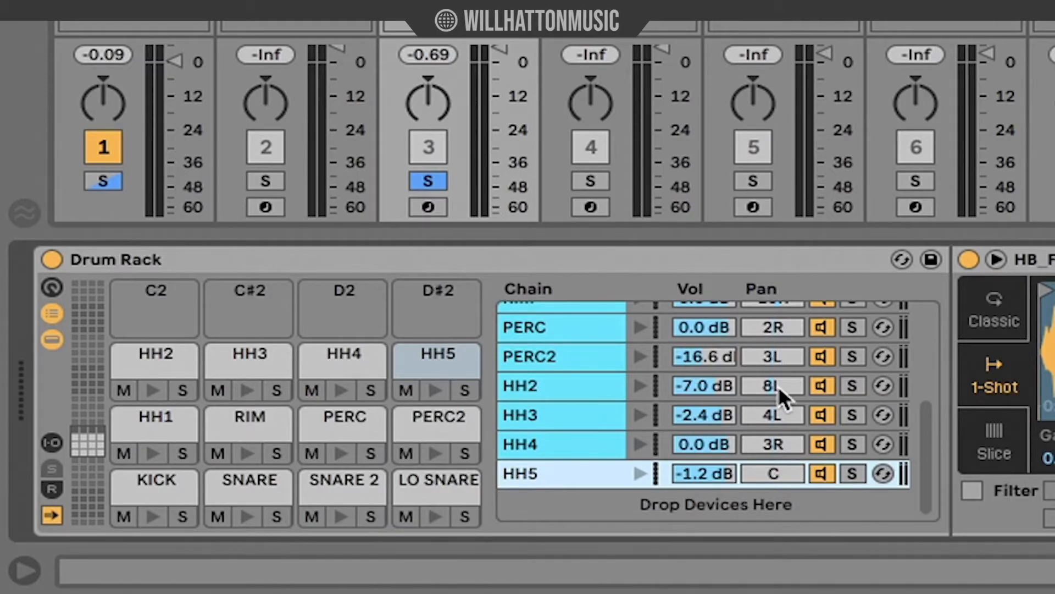
scroll(757, 407, up, 5)
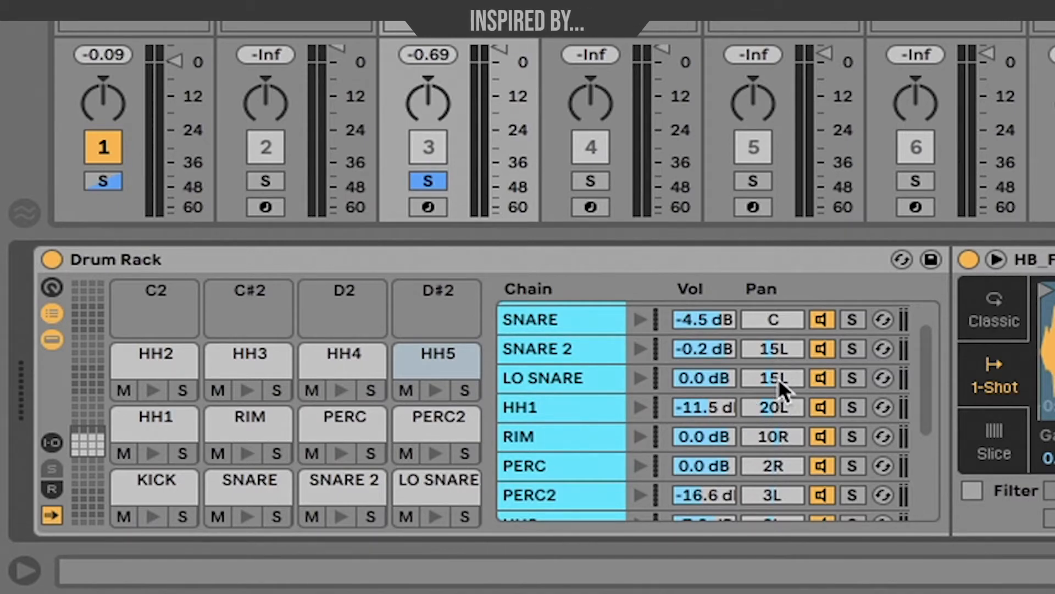
scroll(778, 379, up, 1)
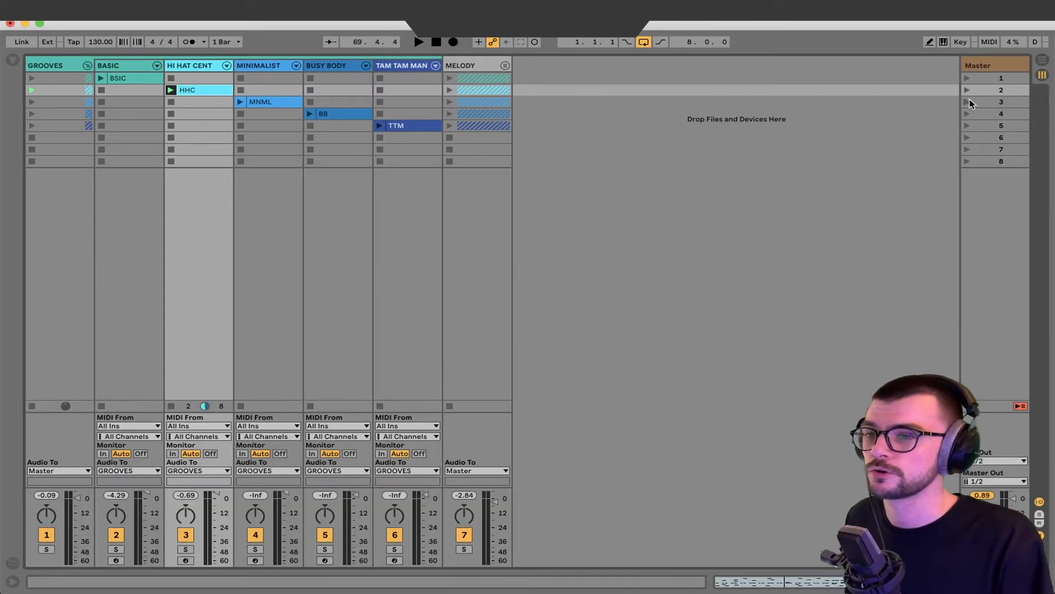
Launch Scene 3 to play the MNML groove, then select a MELODY clip slot.
click(969, 101)
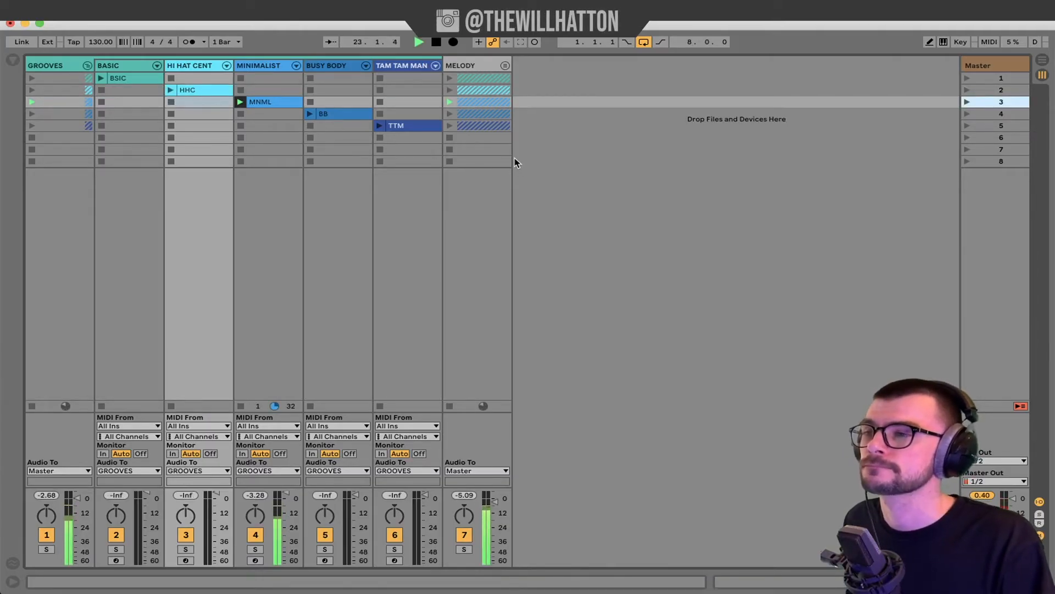
click(460, 139)
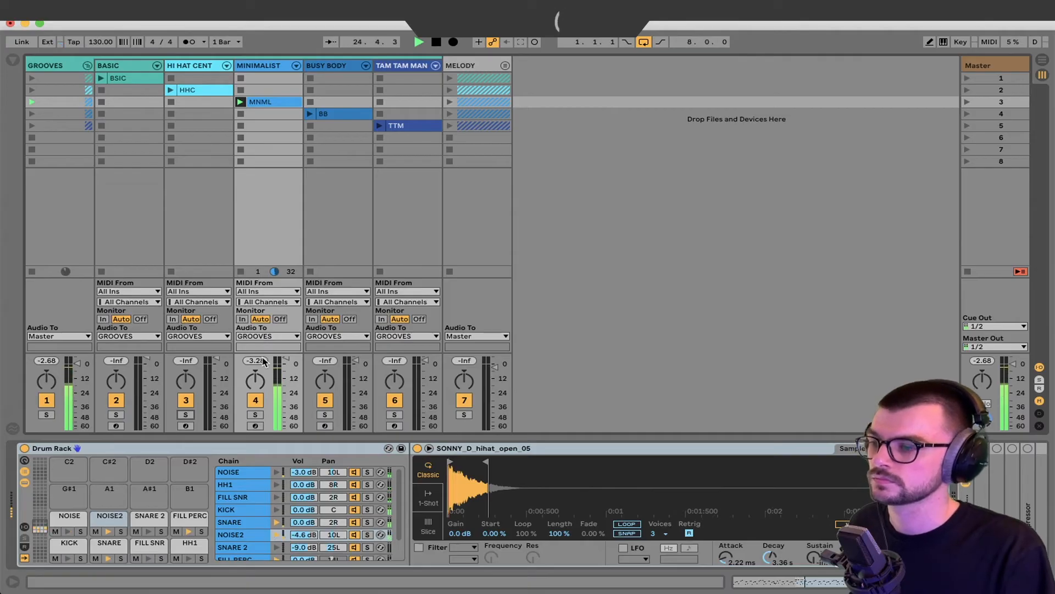
key(space)
click(108, 519)
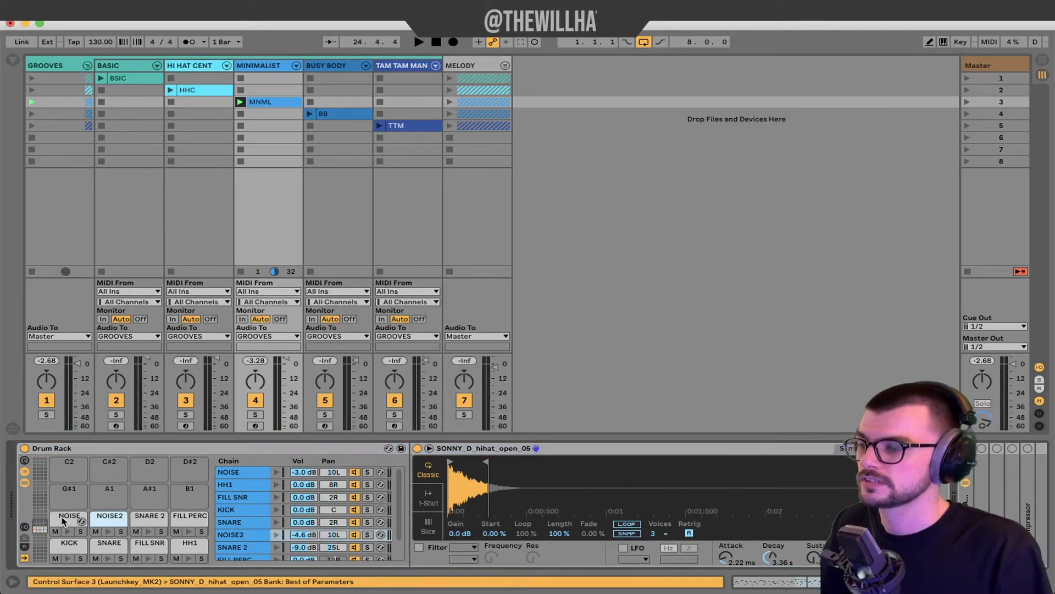
click(67, 518)
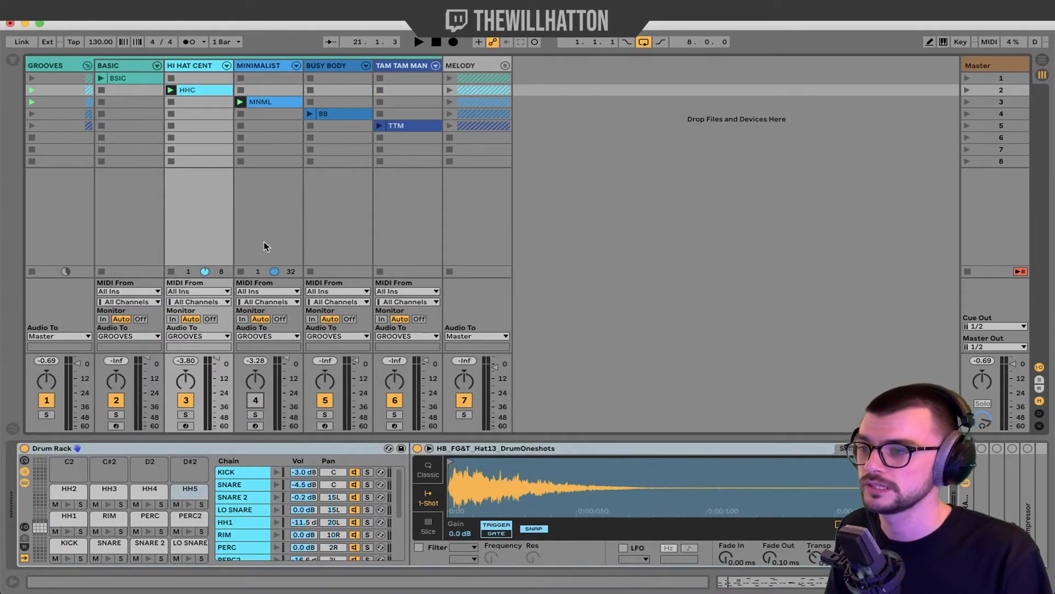
click(269, 199)
click(225, 197)
click(259, 200)
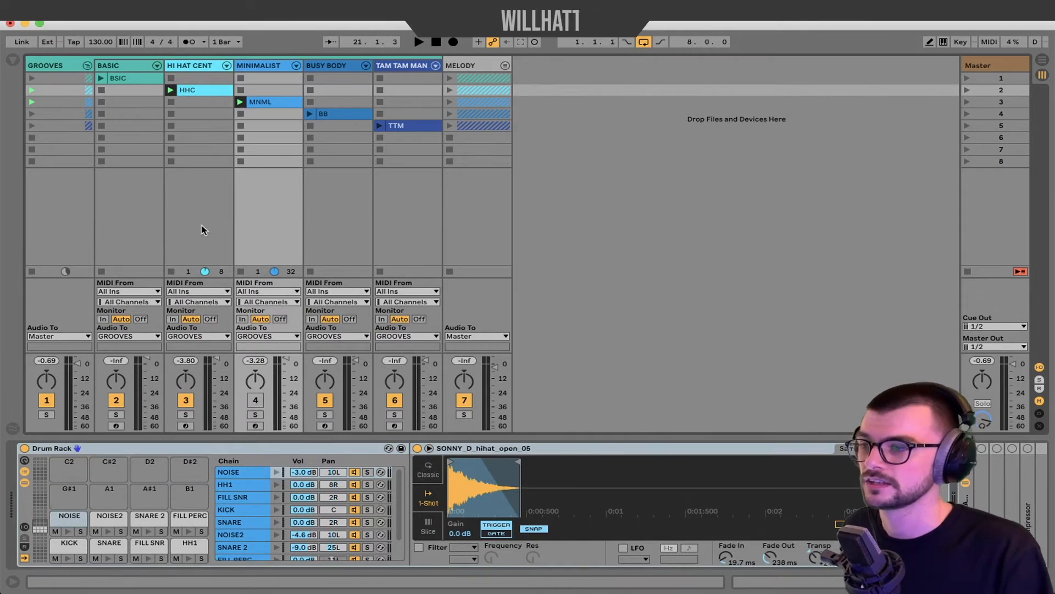
key(space)
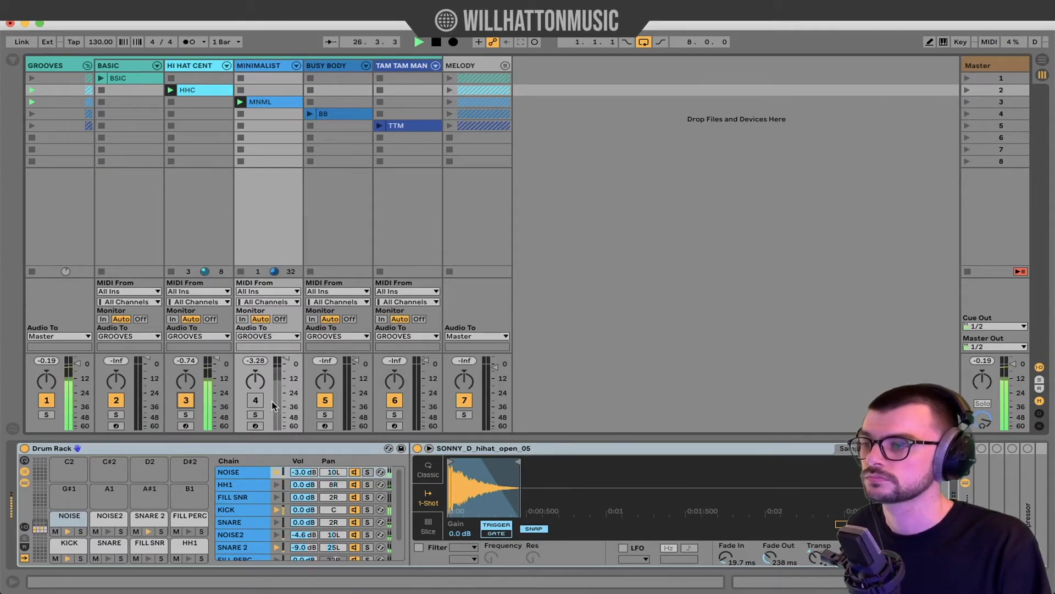
click(256, 400)
click(186, 400)
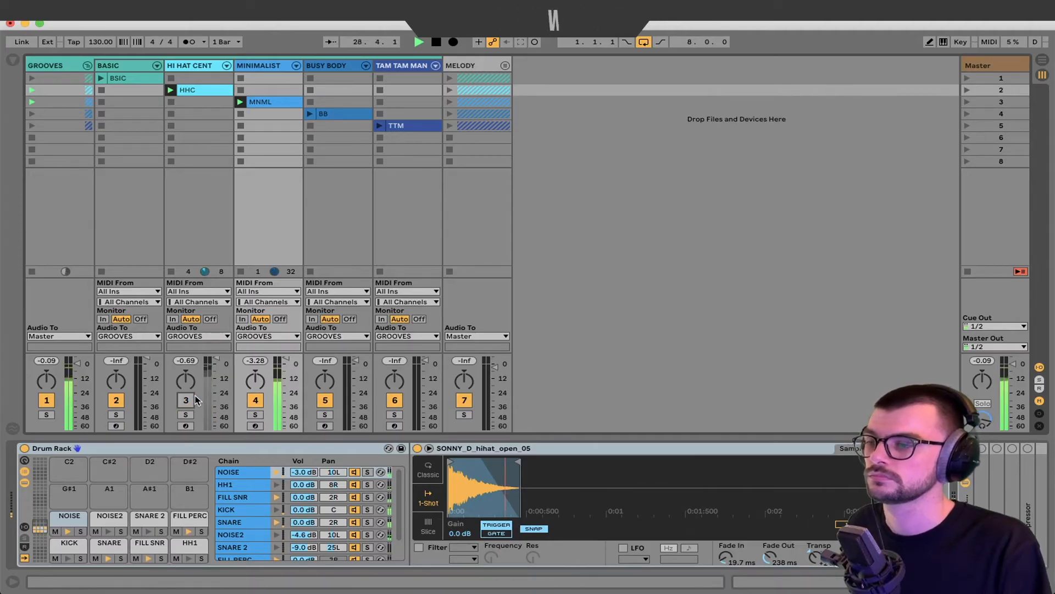
key(space)
click(187, 400)
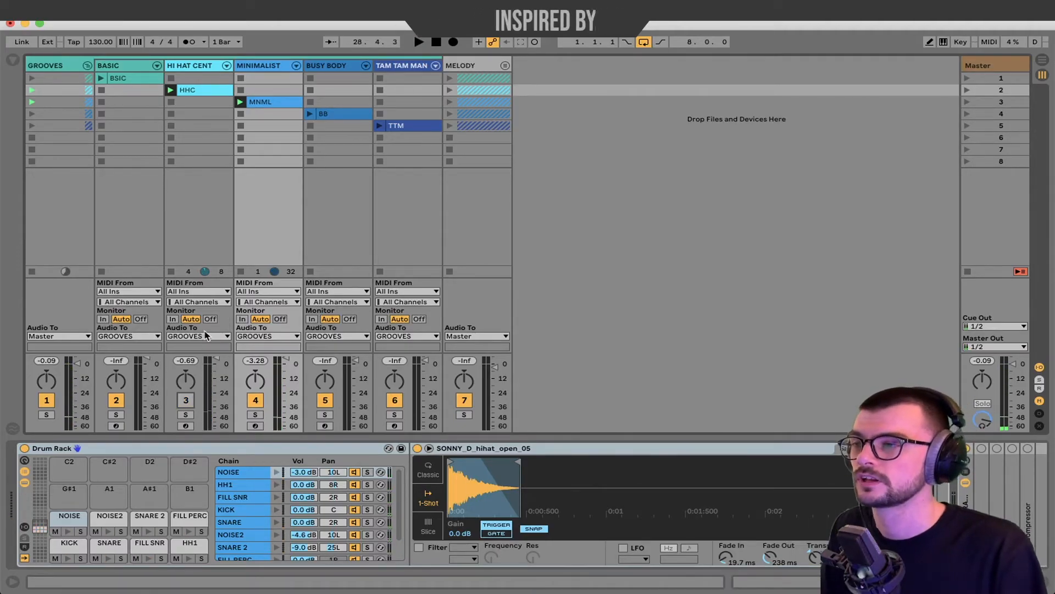
Open the MNML clip's notes and pick out its NOISE2 and NOISE lanes.
double_click(260, 101)
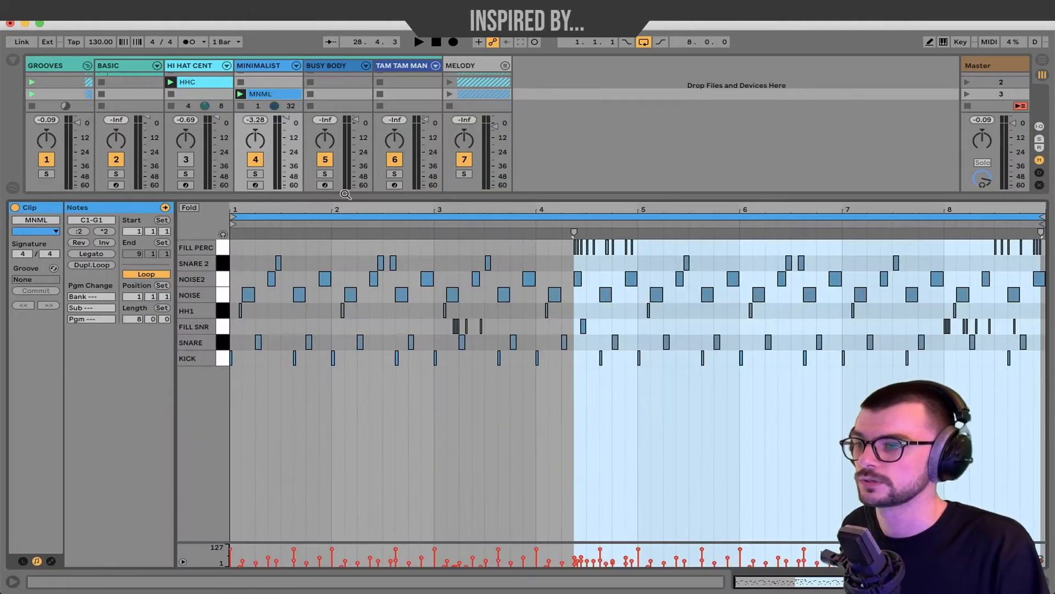
click(561, 487)
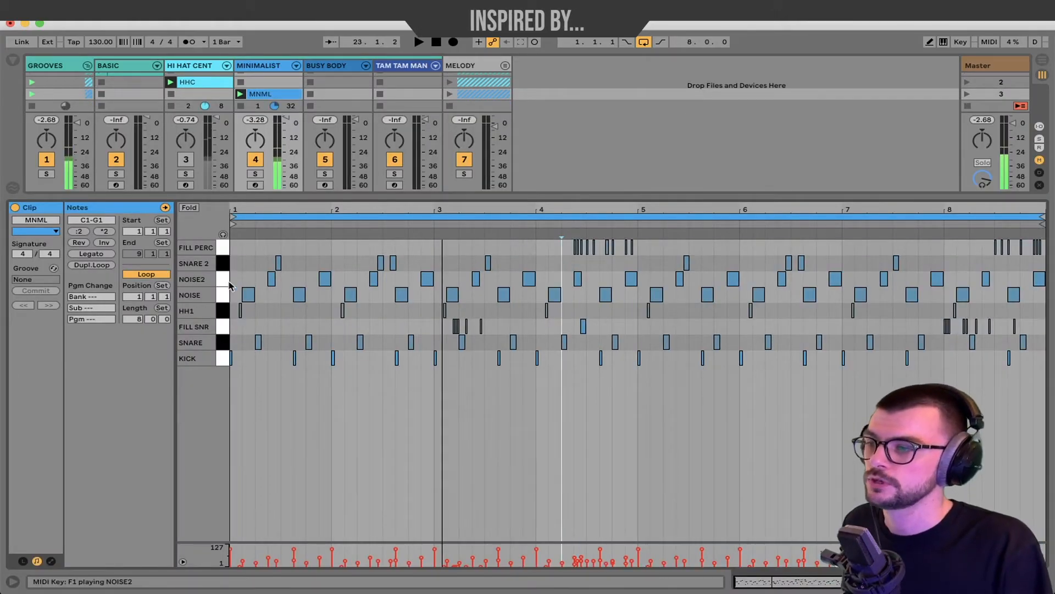
click(226, 282)
click(226, 295)
click(224, 281)
click(226, 295)
click(225, 279)
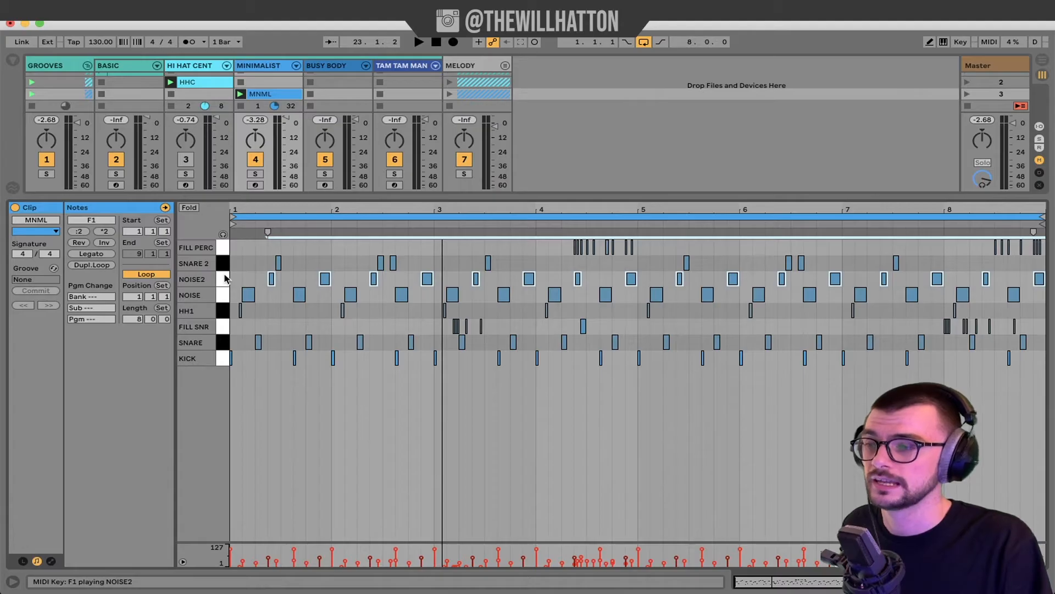
click(225, 294)
Select every MNML note, play from bar 1, then select the NOISE2 note near bar 3.
key(super+a)
key(space)
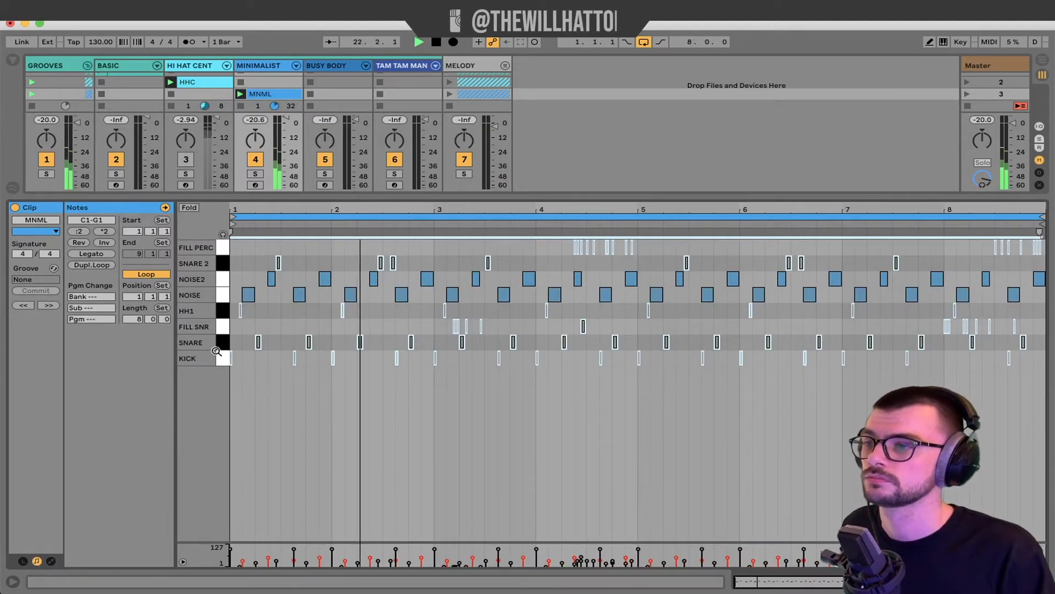
click(427, 278)
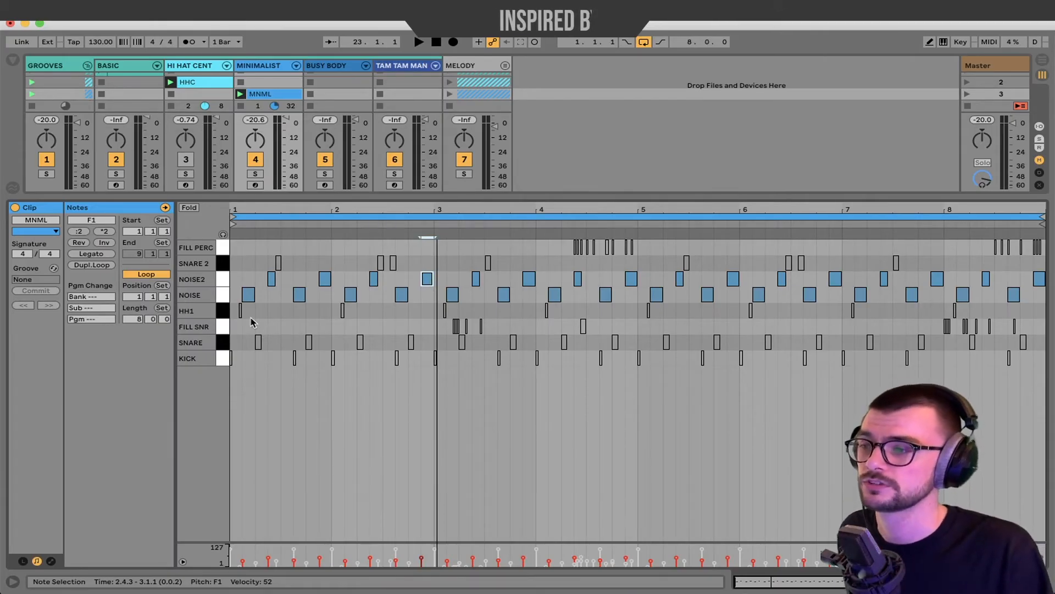
key(space)
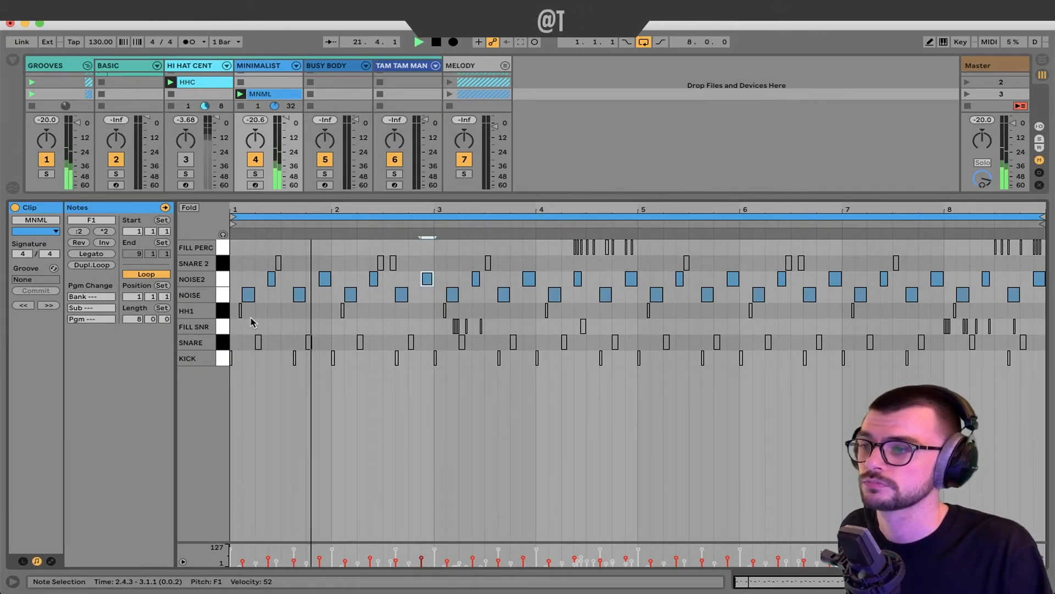
key(space)
drag(271, 279, 273, 297)
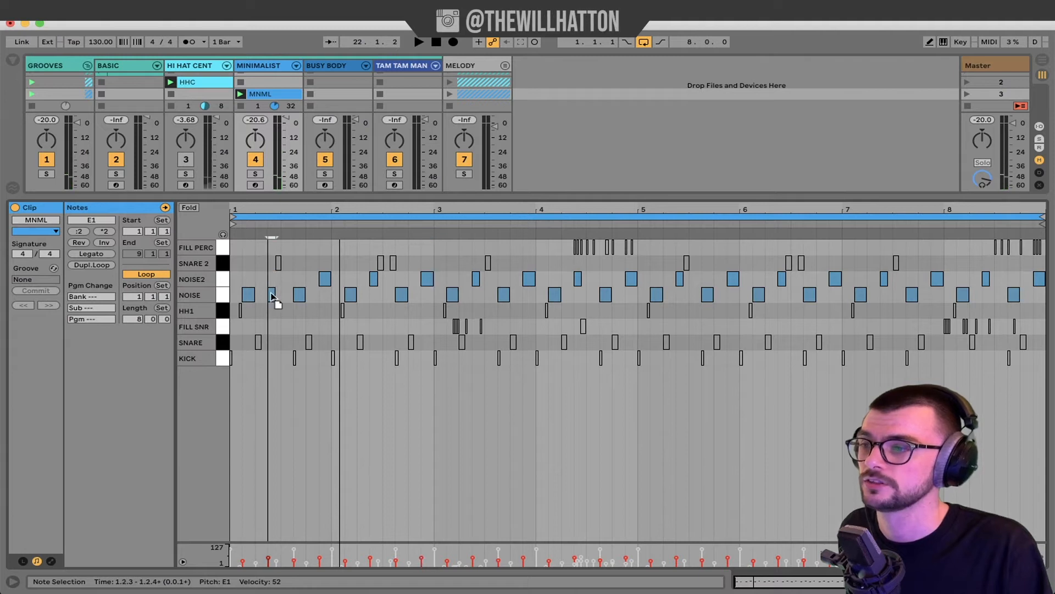
key(space)
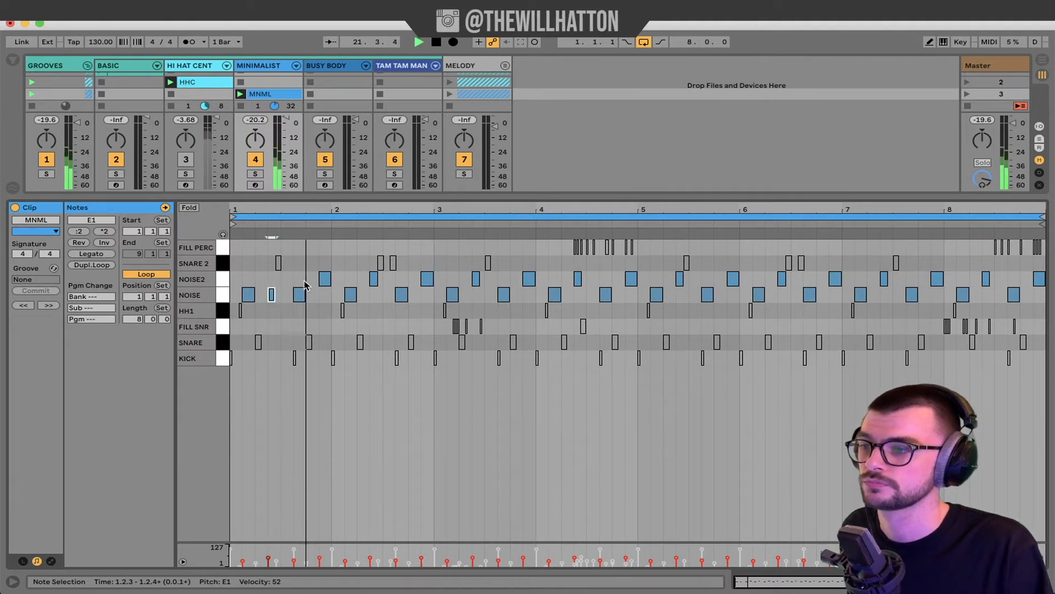
key(space)
key(ctrl+z)
click(223, 358)
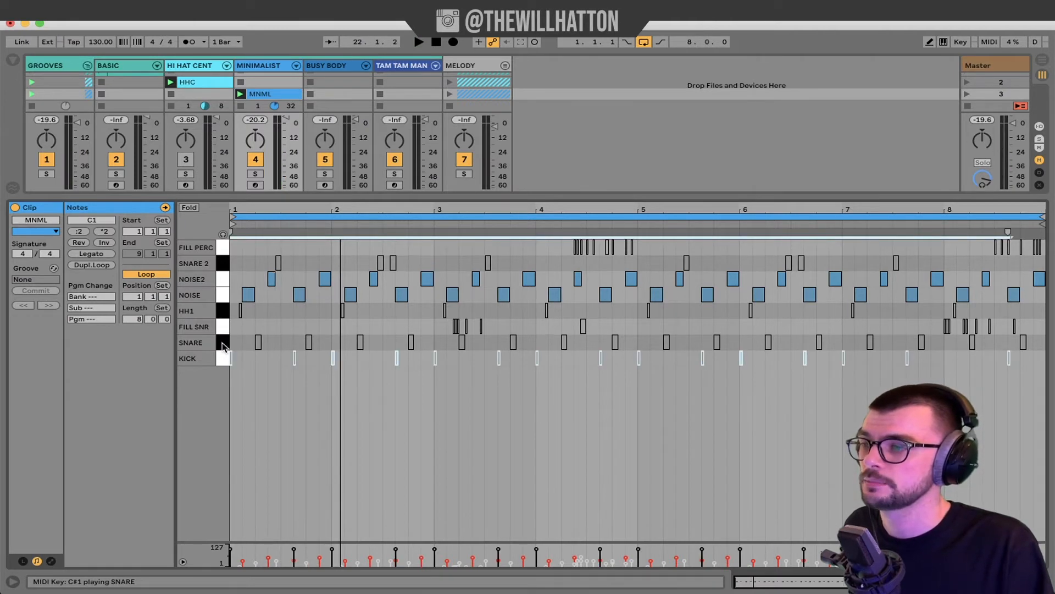
shift+click(222, 343)
key(space)
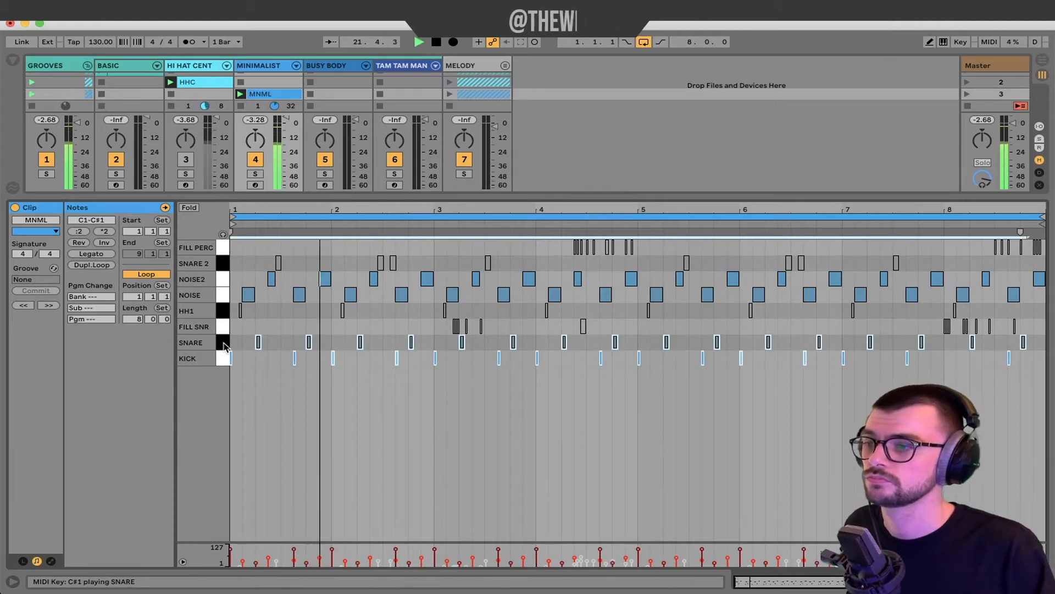
key(space)
drag(365, 396, 230, 331)
click(224, 327)
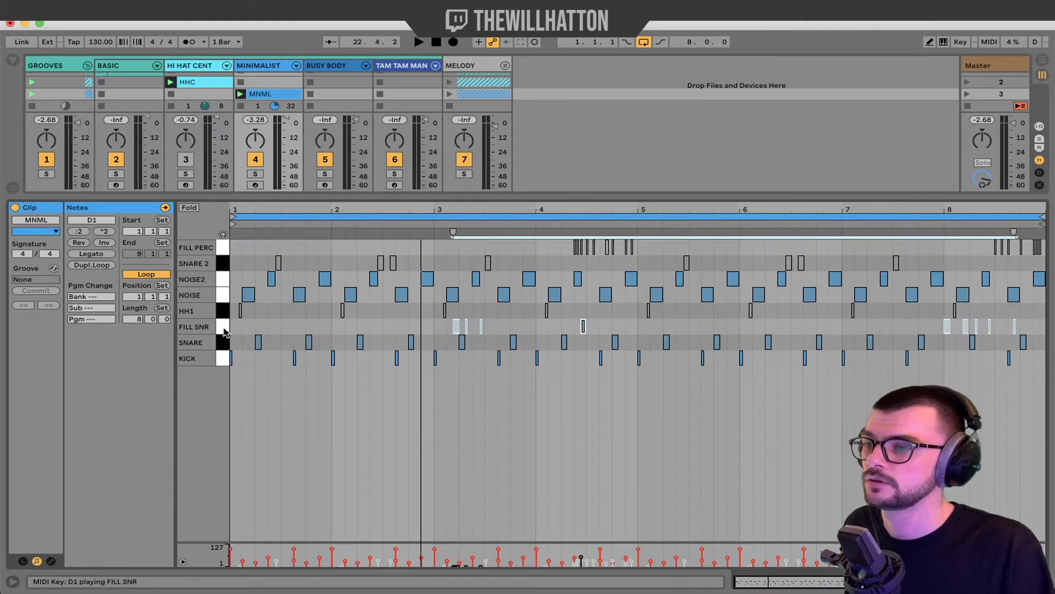
click(224, 314)
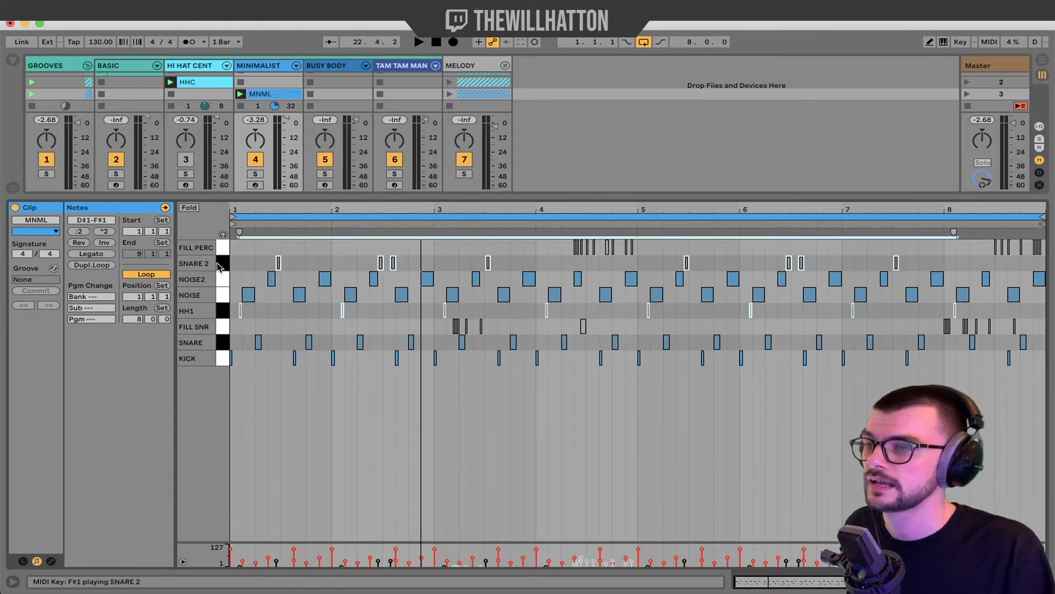
key(space)
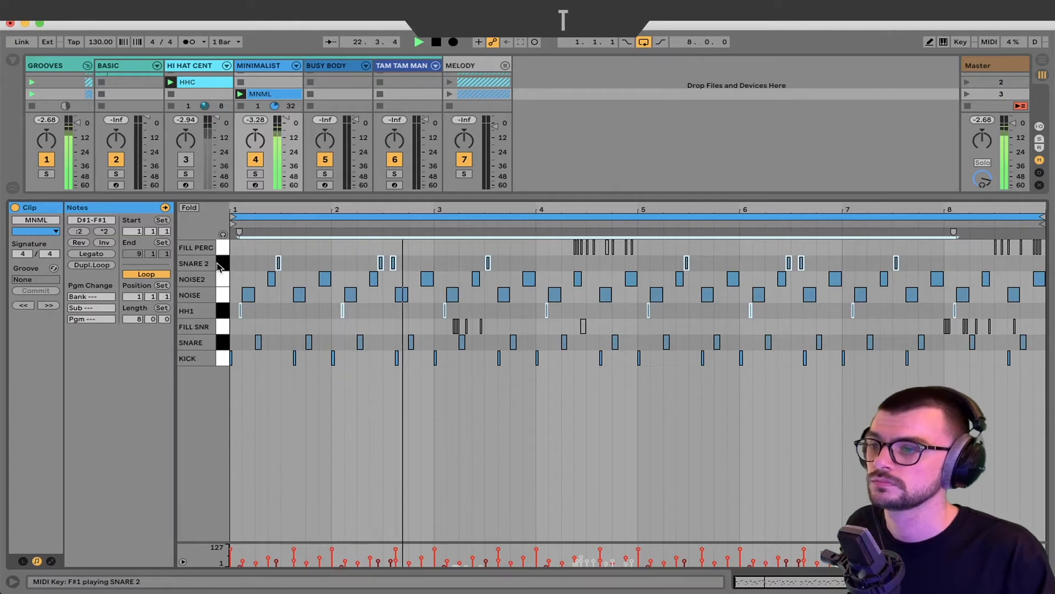
drag(535, 269, 235, 268)
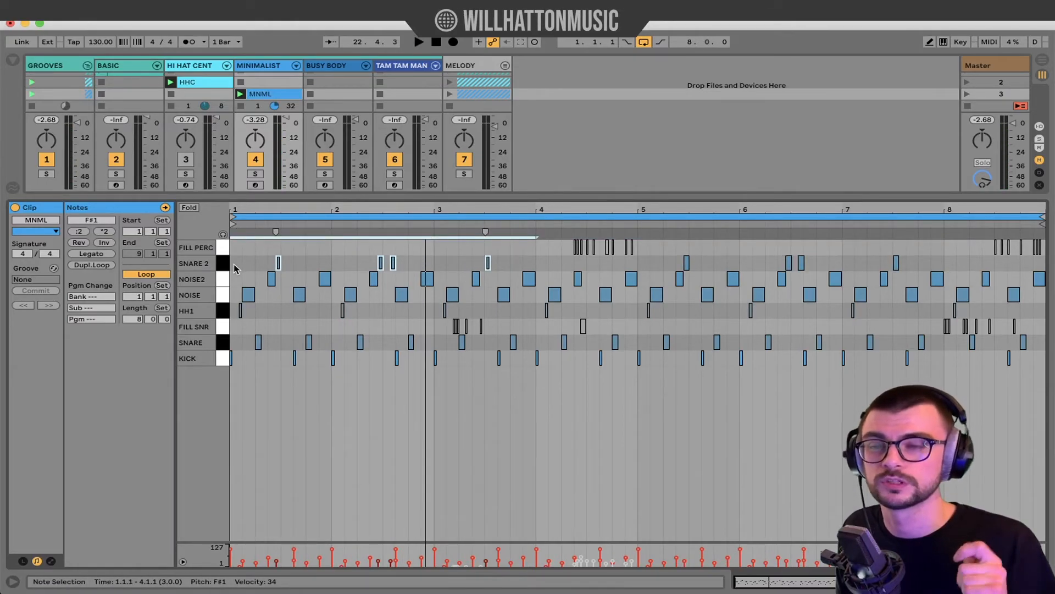
key(space)
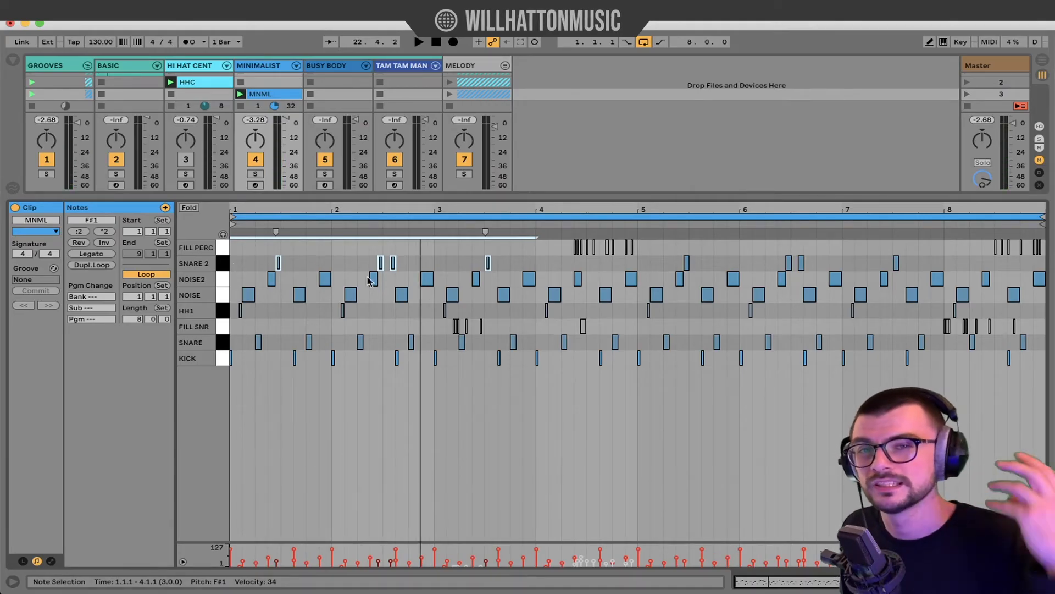
click(223, 328)
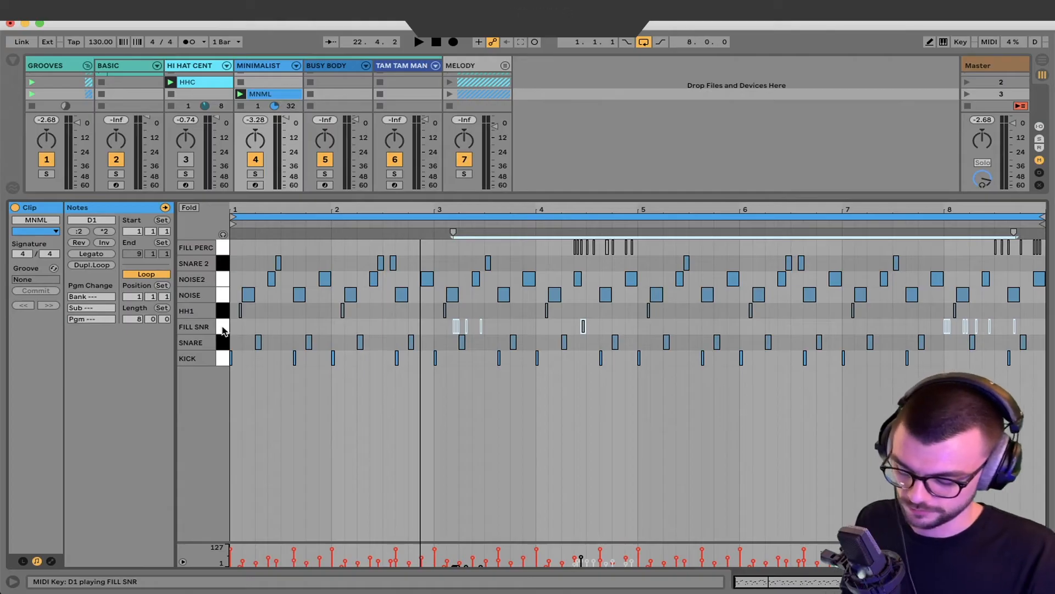
drag(637, 243, 694, 253)
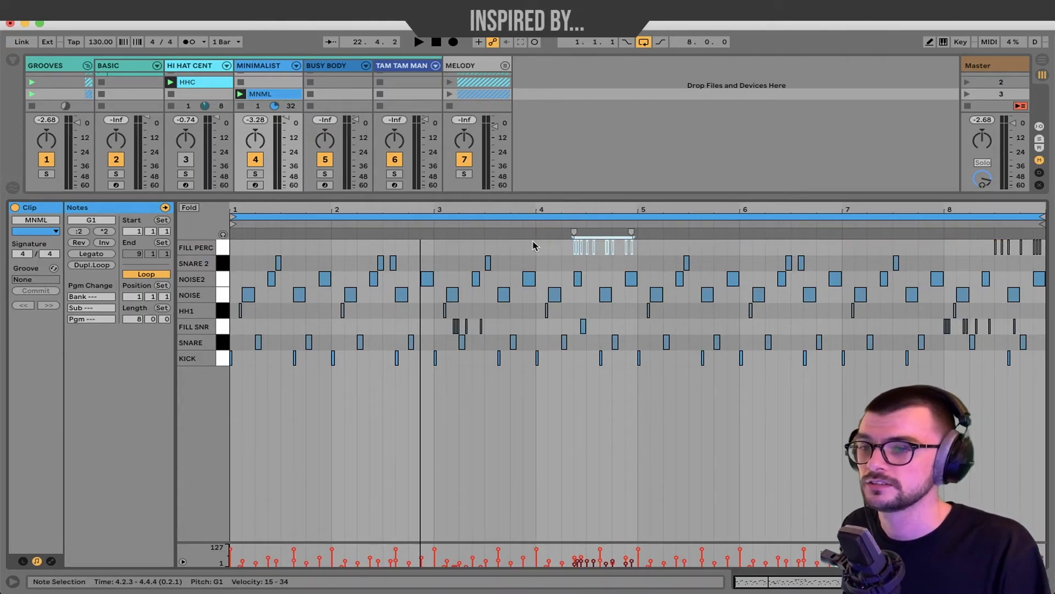
click(231, 251)
key(space)
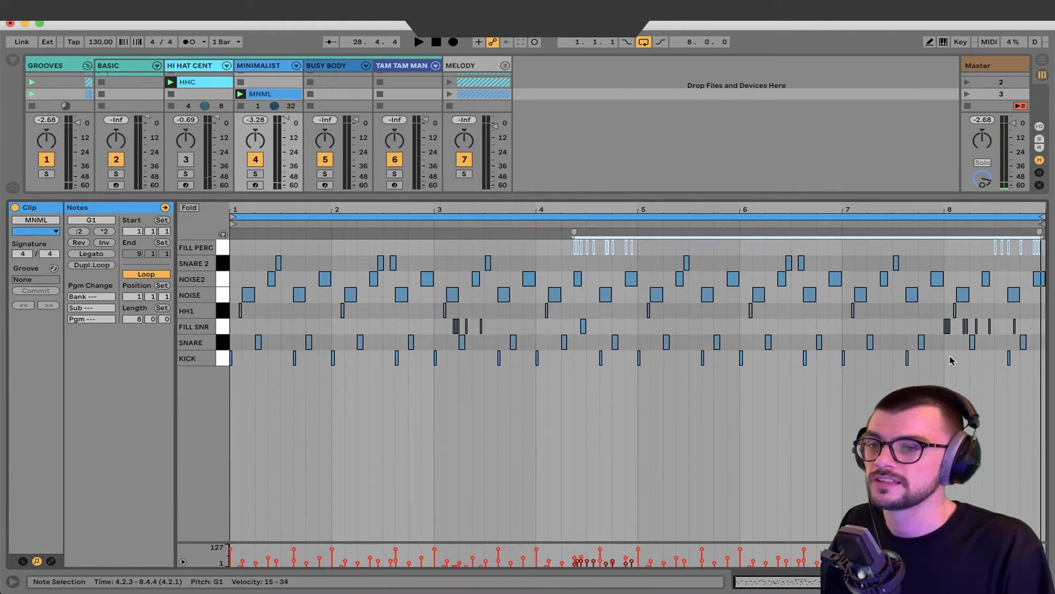
click(946, 363)
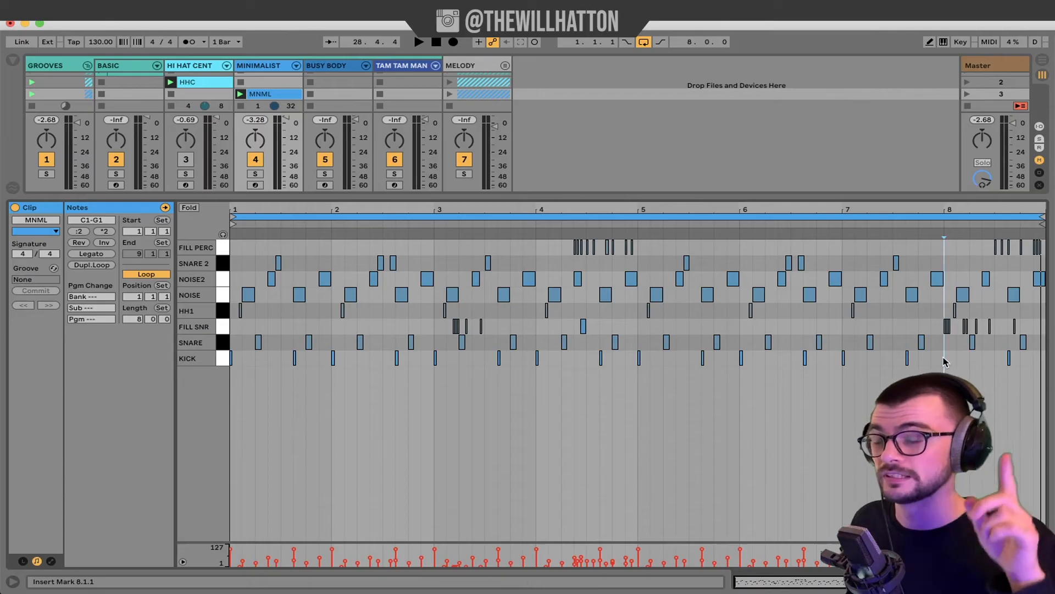
scroll(944, 355, up, 10)
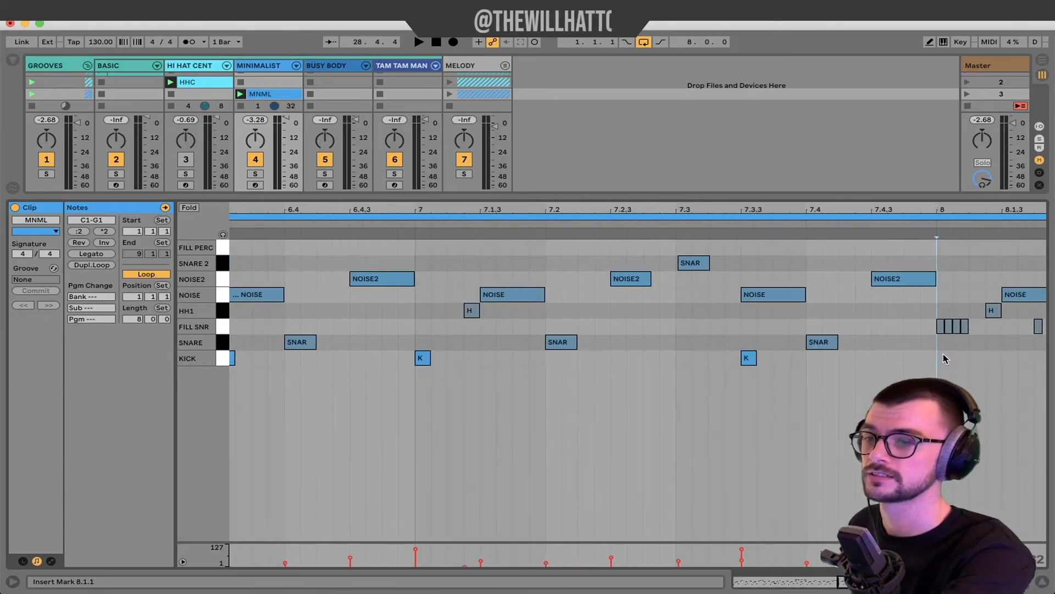
scroll(945, 355, right, 5)
scroll(709, 350, up, 2)
scroll(709, 355, up, 4)
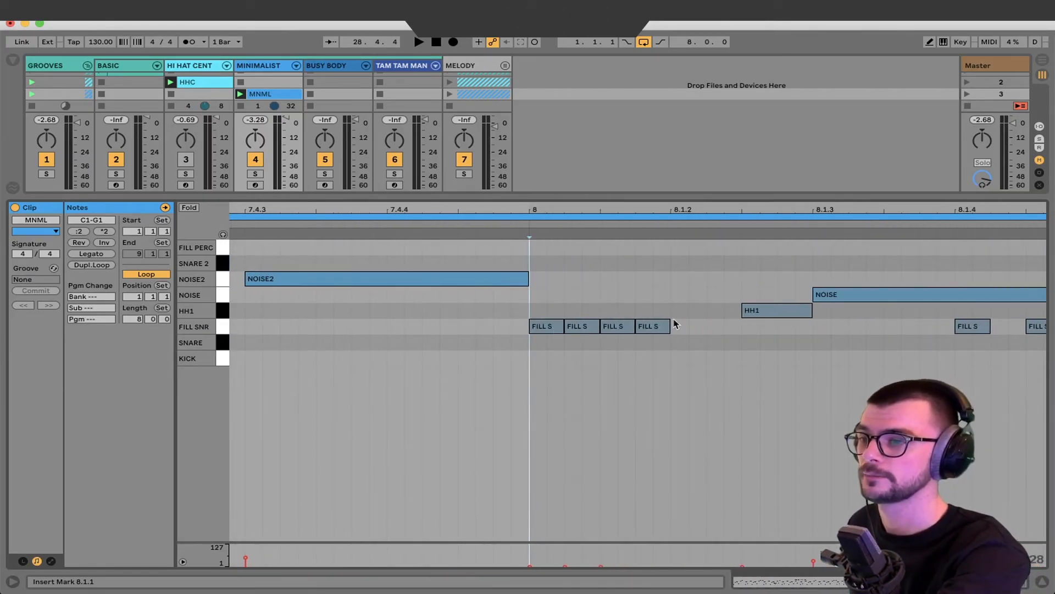
drag(676, 324, 521, 325)
scroll(621, 337, up, 4)
scroll(432, 336, down, 5)
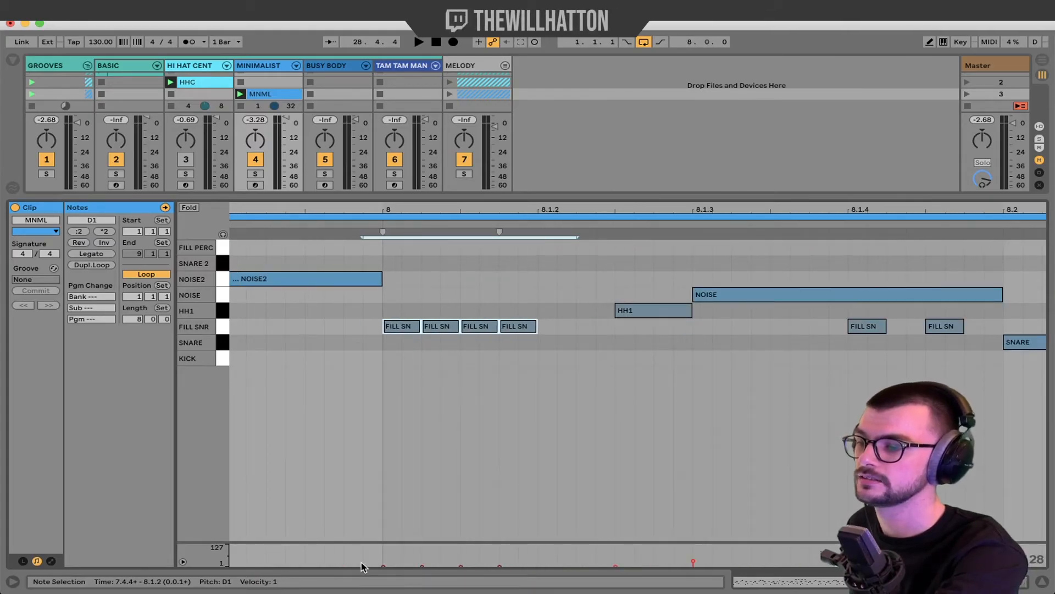
scroll(572, 401, down, 5)
scroll(767, 374, up, 10)
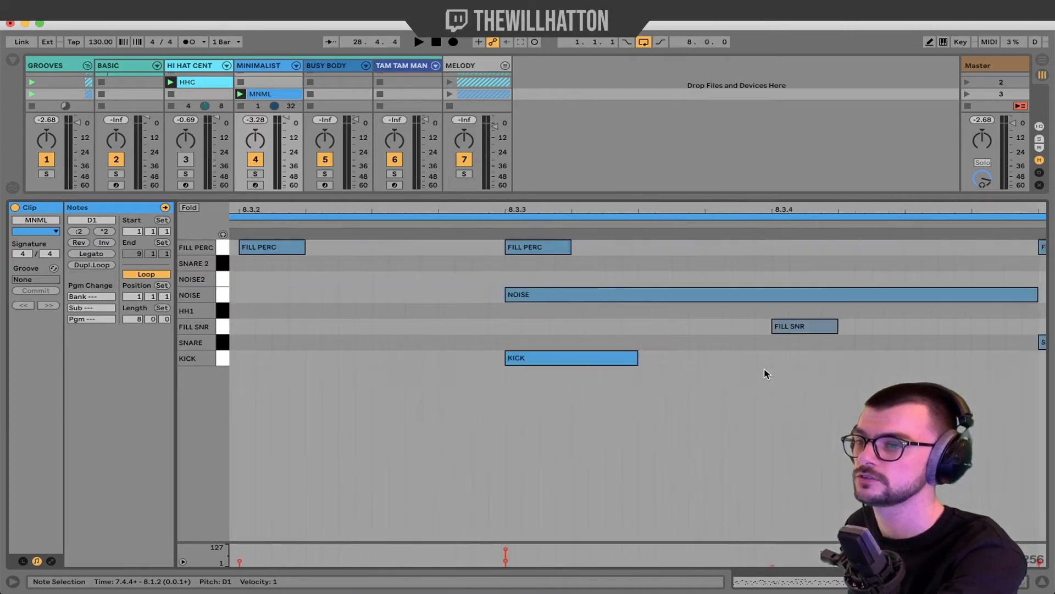
scroll(766, 370, down, 15)
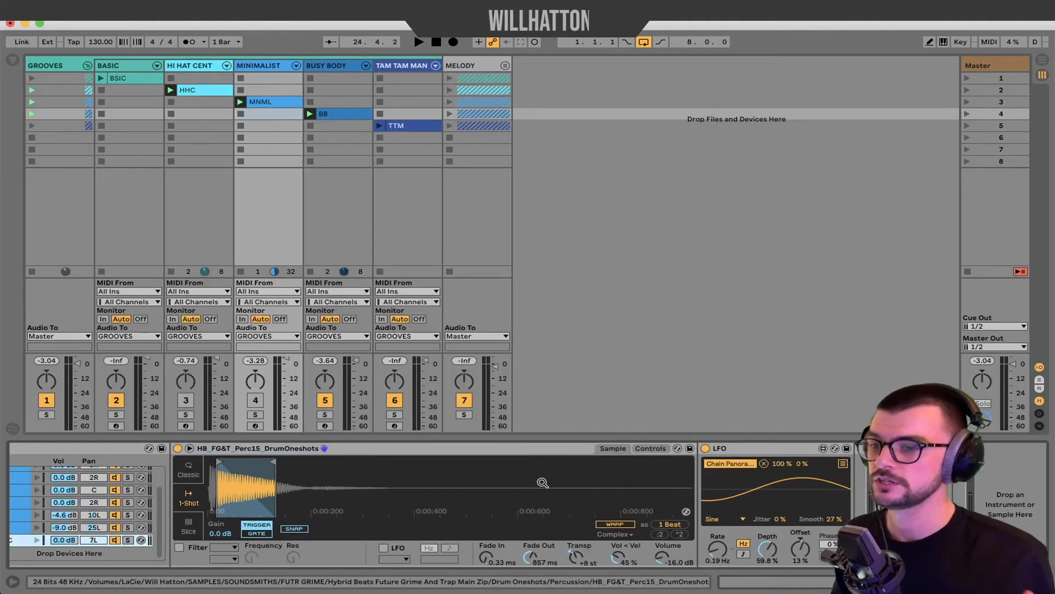
Try adjusting the FILL PERC chain's pan in the Drum Rack.
scroll(245, 518, left, 5)
scroll(244, 519, up, 3)
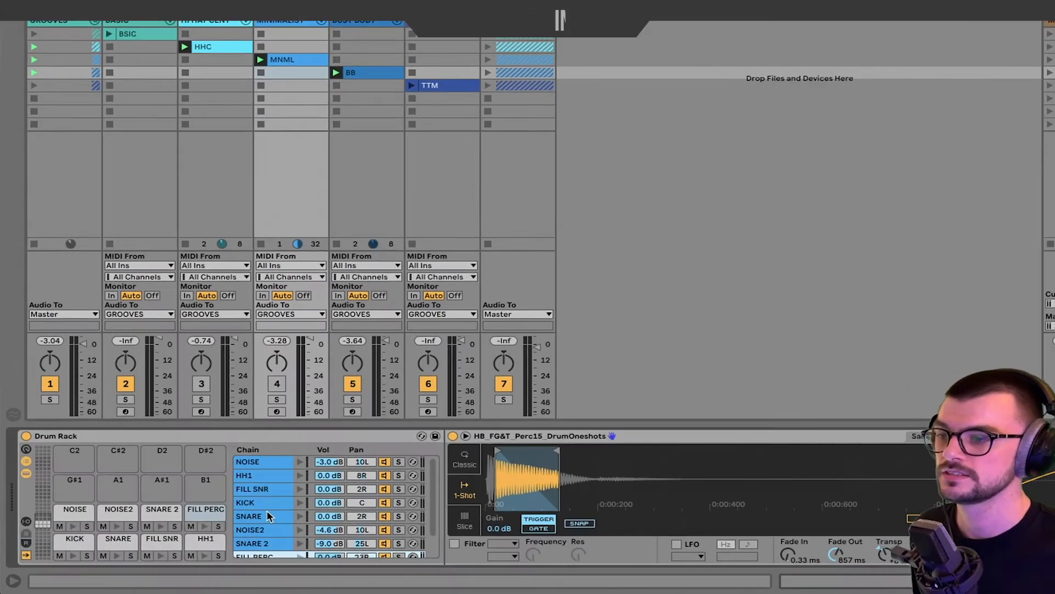
scroll(254, 517, down, 1)
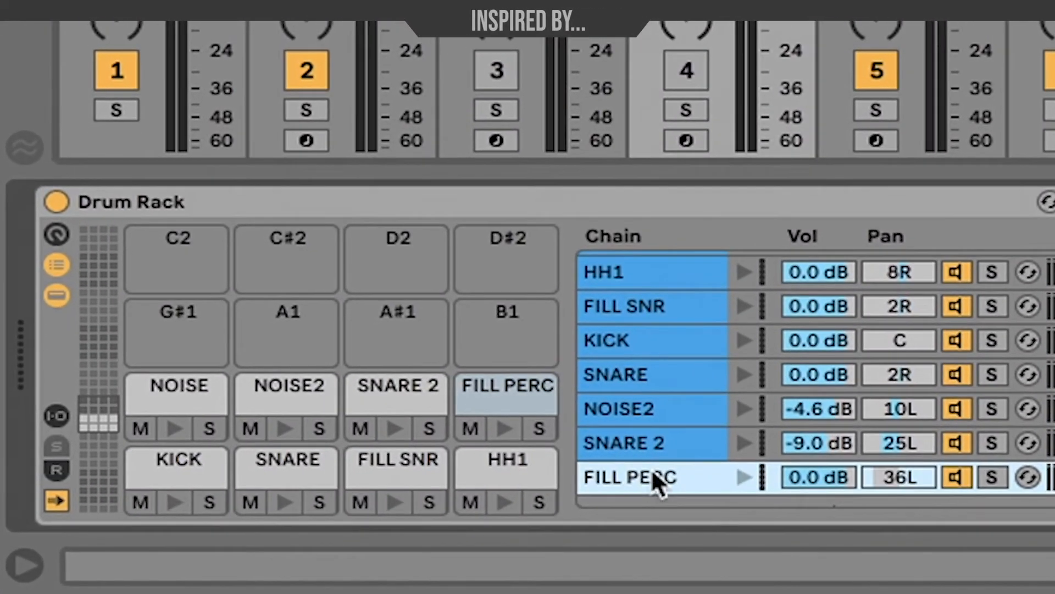
click(905, 478)
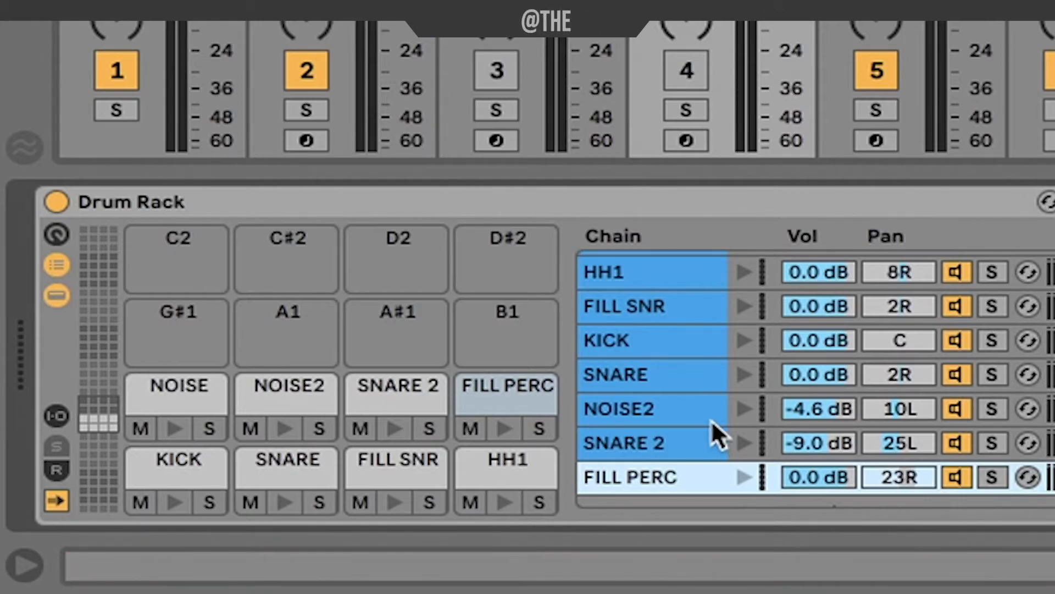
click(912, 484)
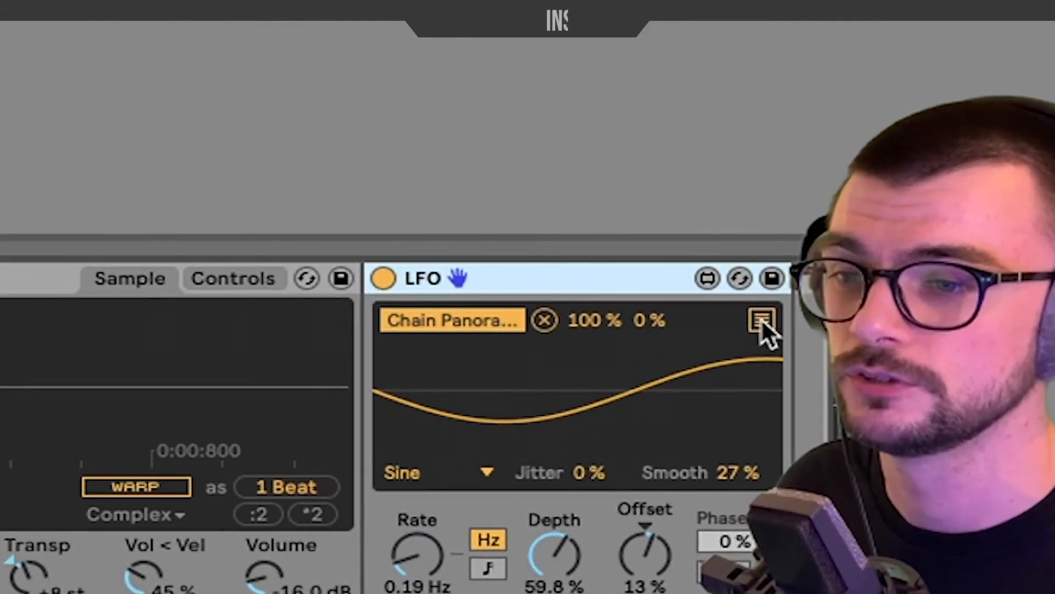
Map the LFO's second mapping slot to the percussion sample's Fade Out.
click(843, 463)
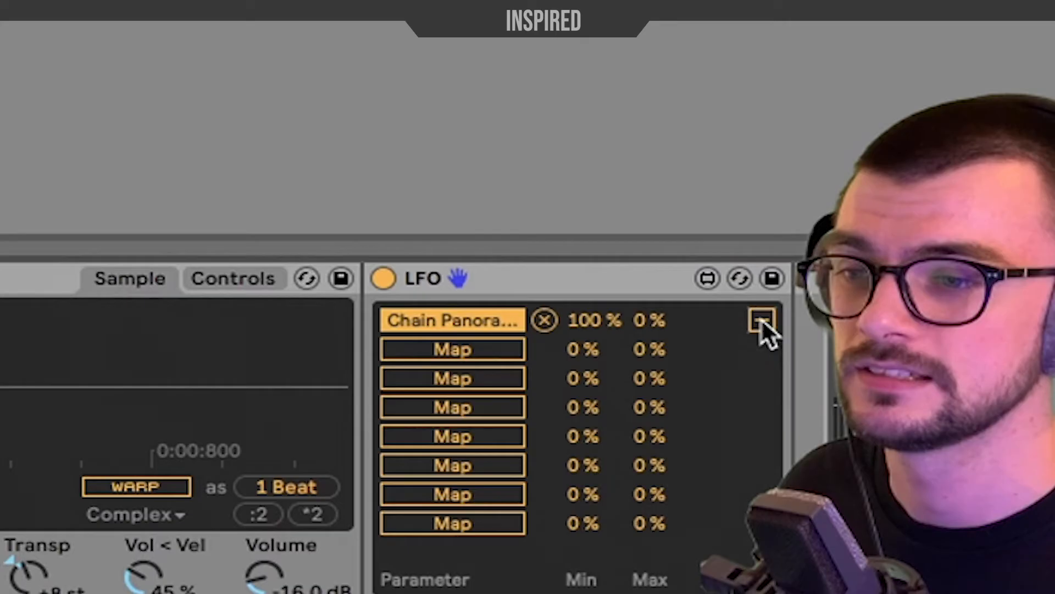
click(454, 345)
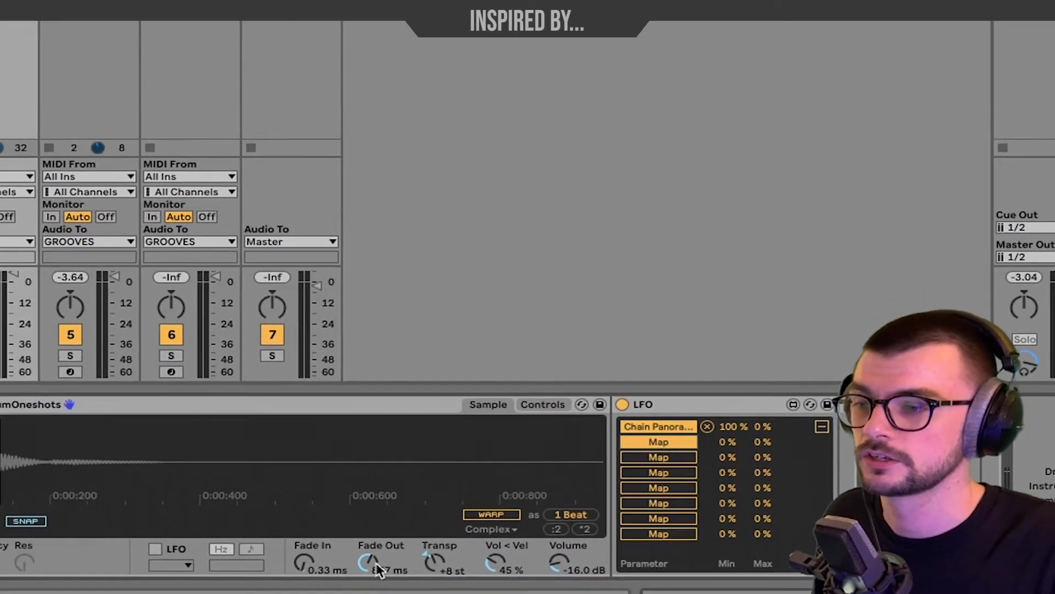
click(377, 565)
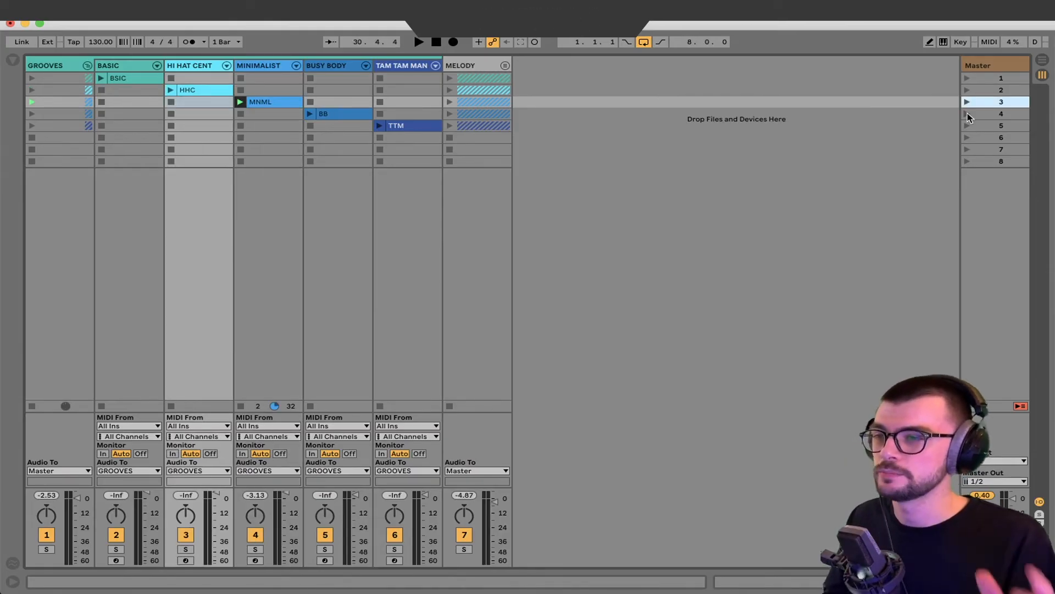
Launch scene 4, open the BB clip's notes, select all, and play then stop the groove.
click(967, 115)
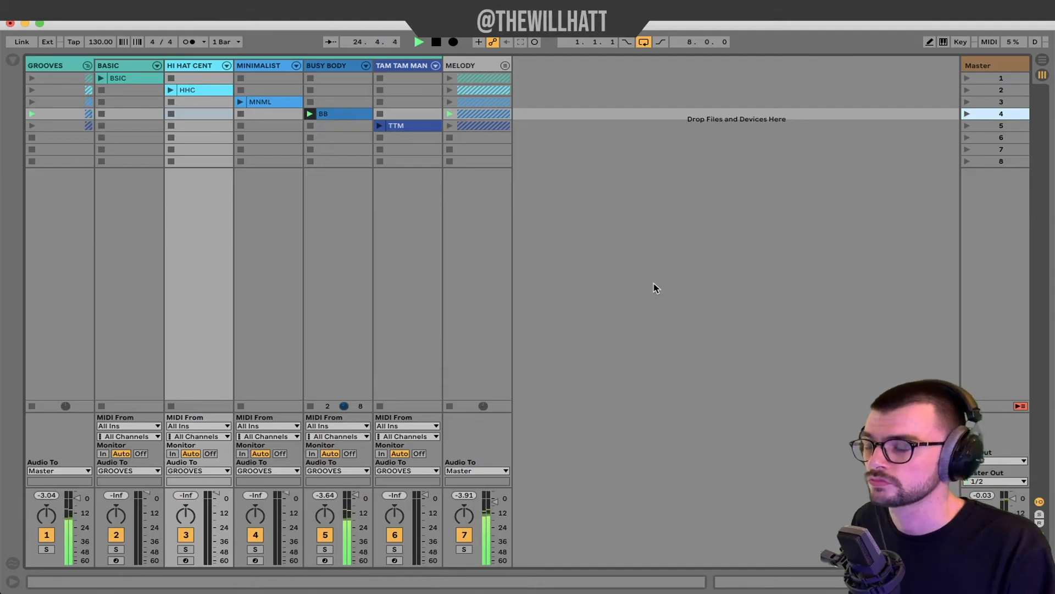
click(311, 113)
double_click(324, 114)
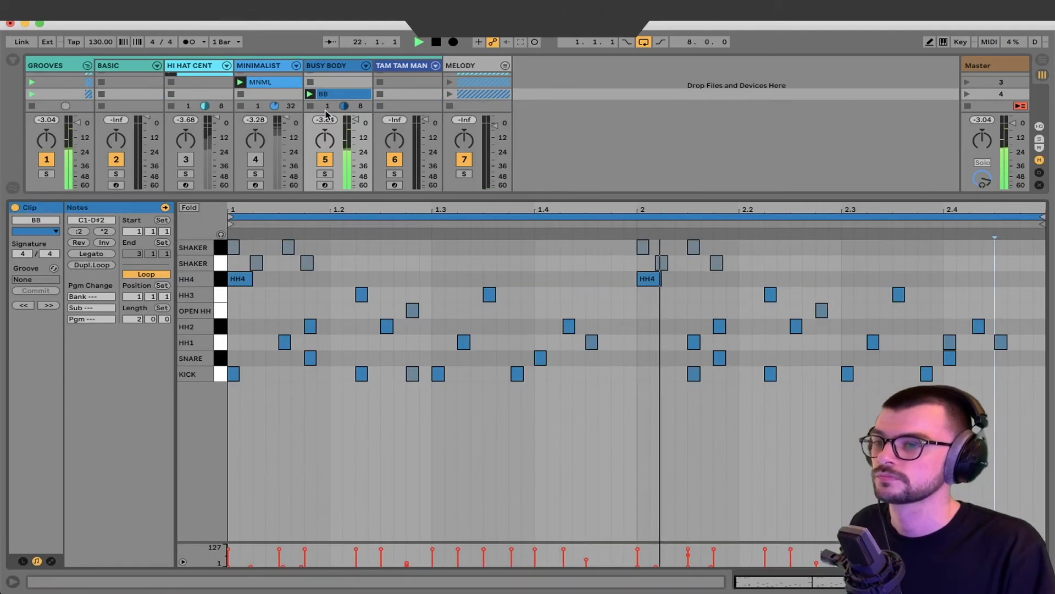
key(super+a)
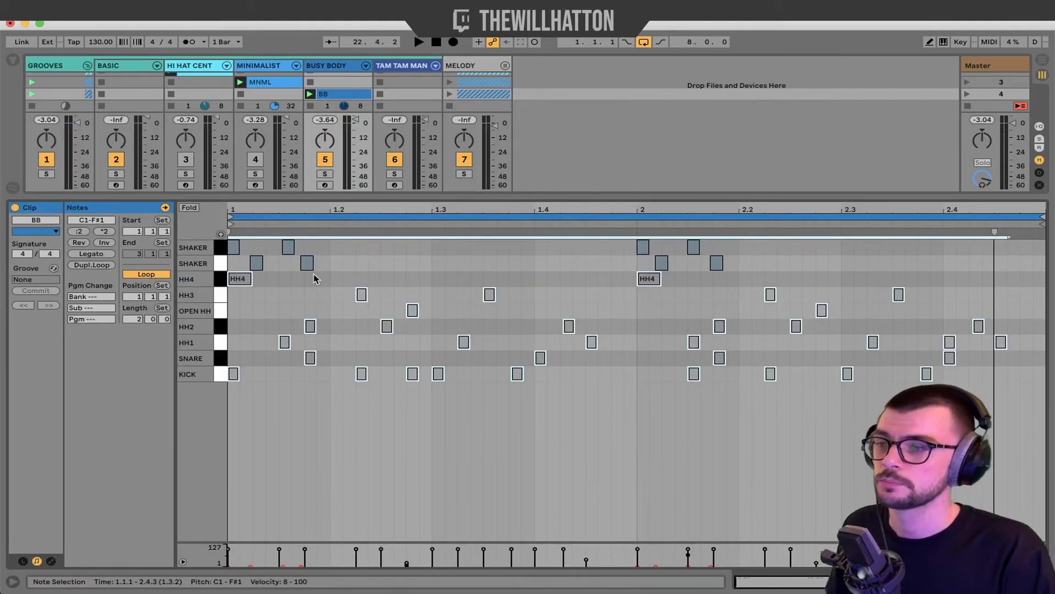
key(space)
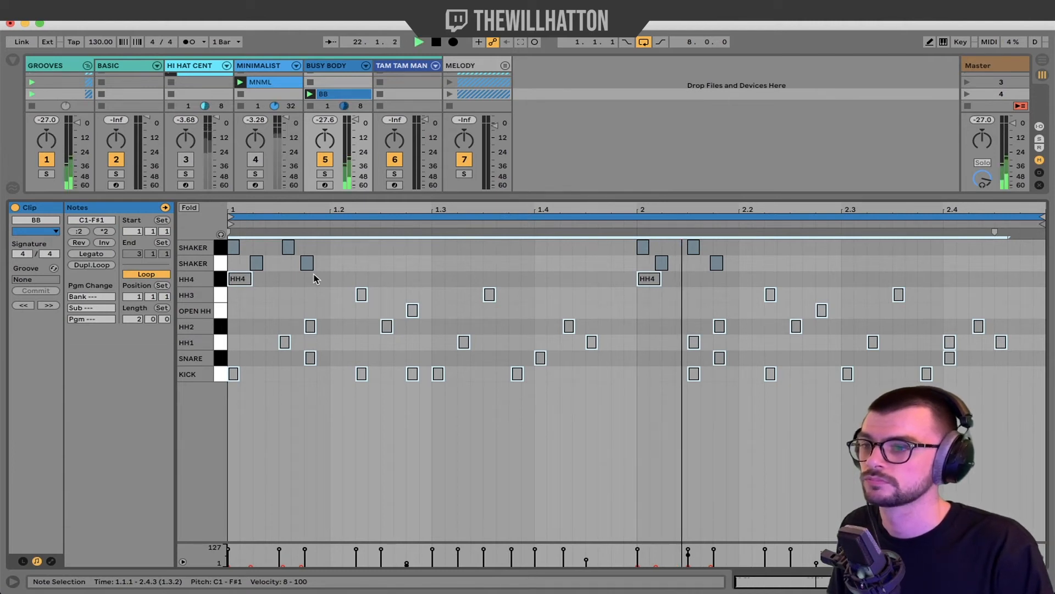
key(space)
Zoom the MIDI editor, select all SNARE notes, and play the groove.
scroll(316, 279, up, 8)
scroll(315, 279, left, 10)
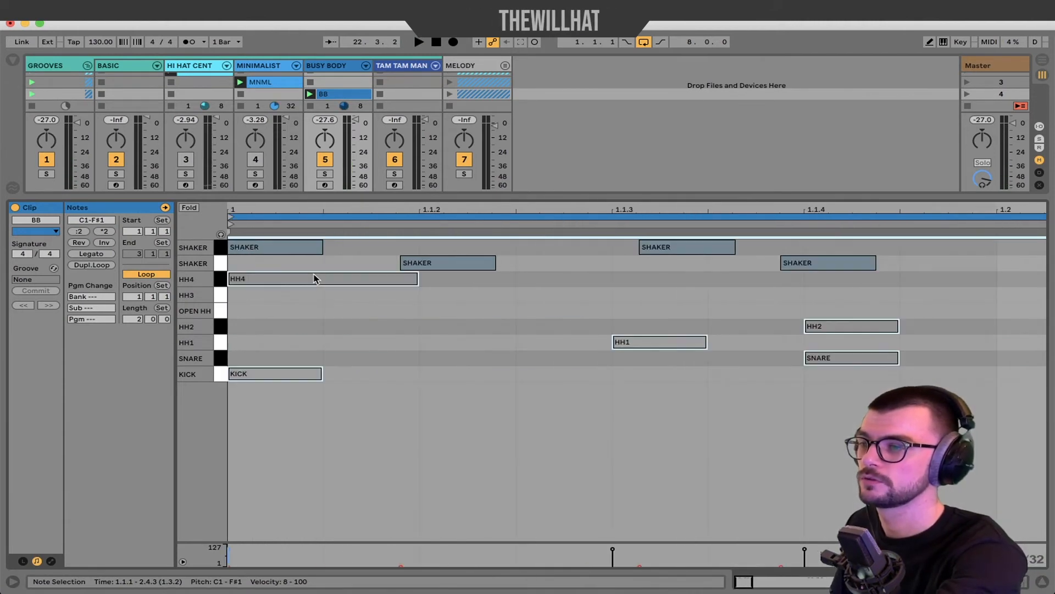
scroll(259, 261, up, 5)
scroll(260, 261, up, 2)
scroll(612, 248, right, 15)
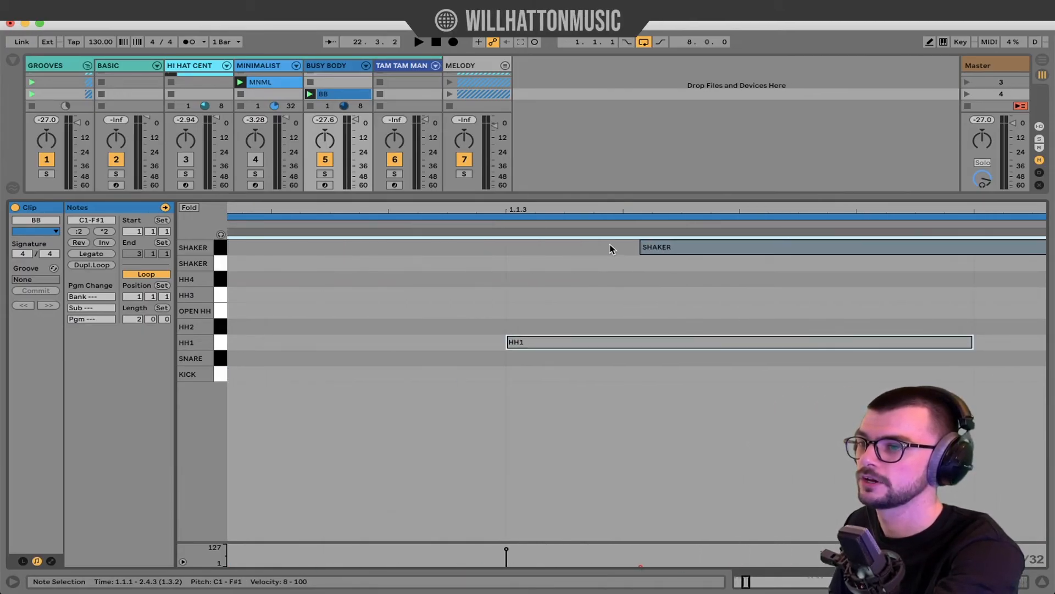
scroll(611, 248, right, 5)
scroll(611, 249, down, 6)
scroll(611, 249, down, 3)
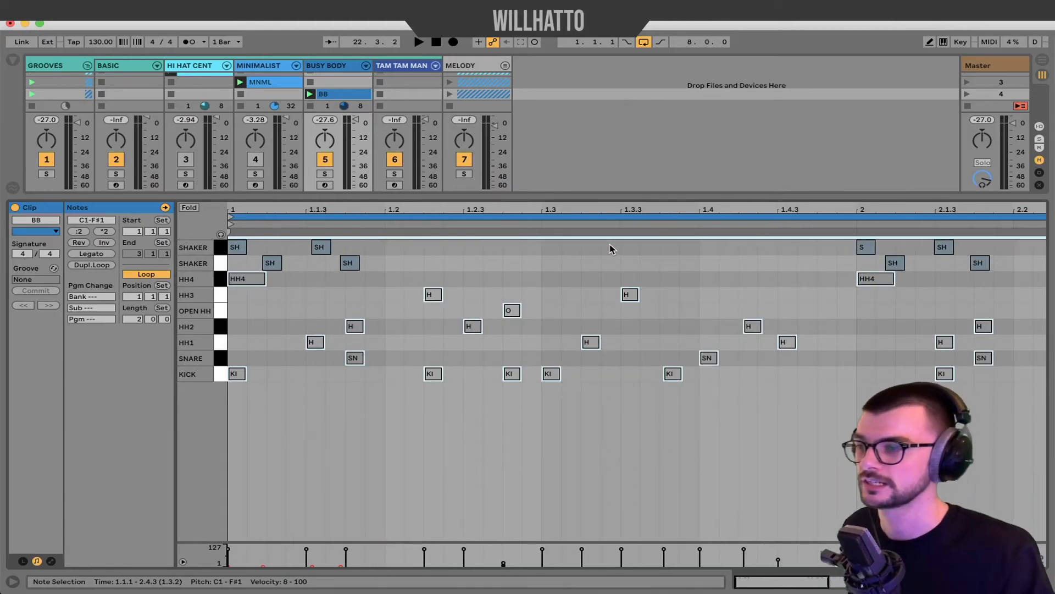
click(218, 360)
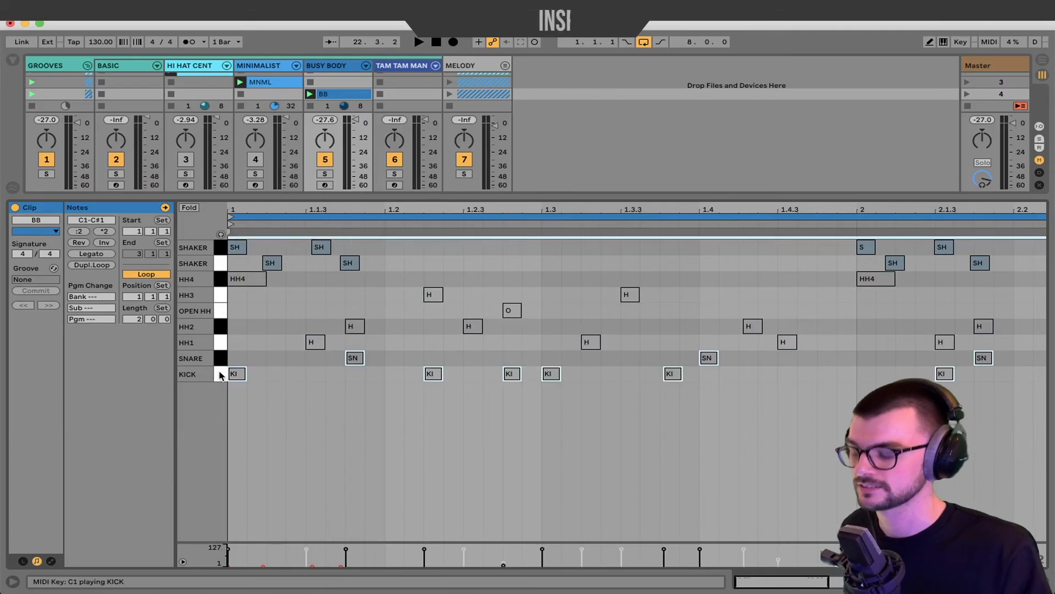
key(space)
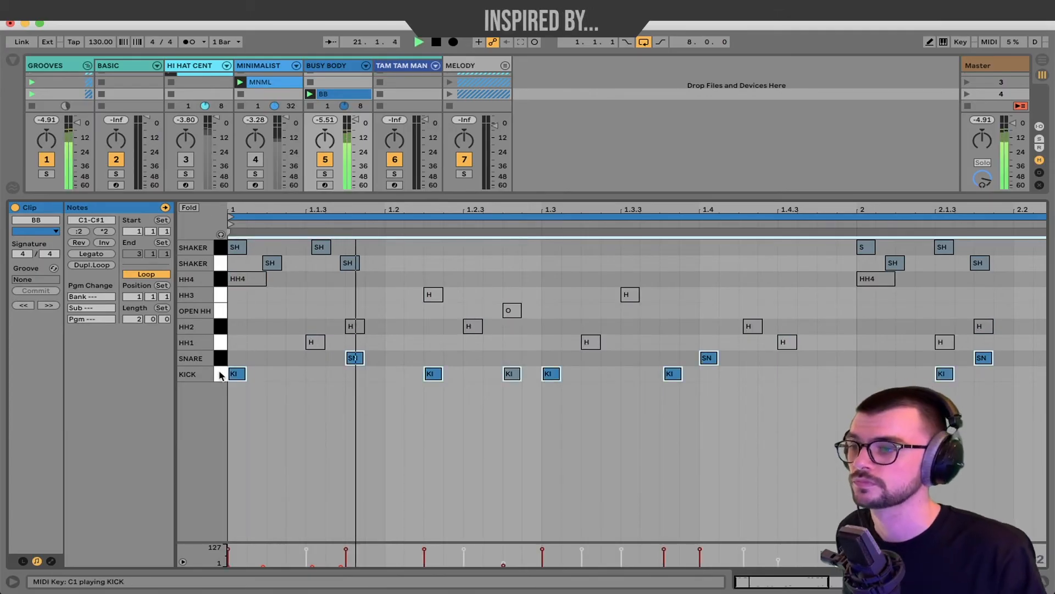
Play the BB groove from the clip start, then audition the HH1–HH3 hi-hat notes.
scroll(378, 434, down, 4)
click(379, 432)
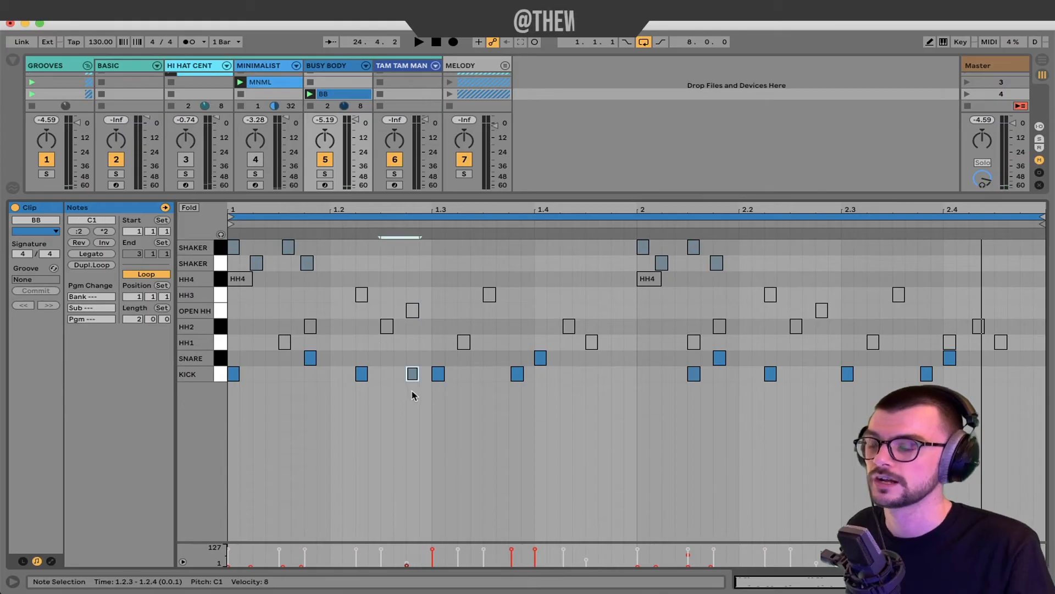
click(229, 422)
key(space)
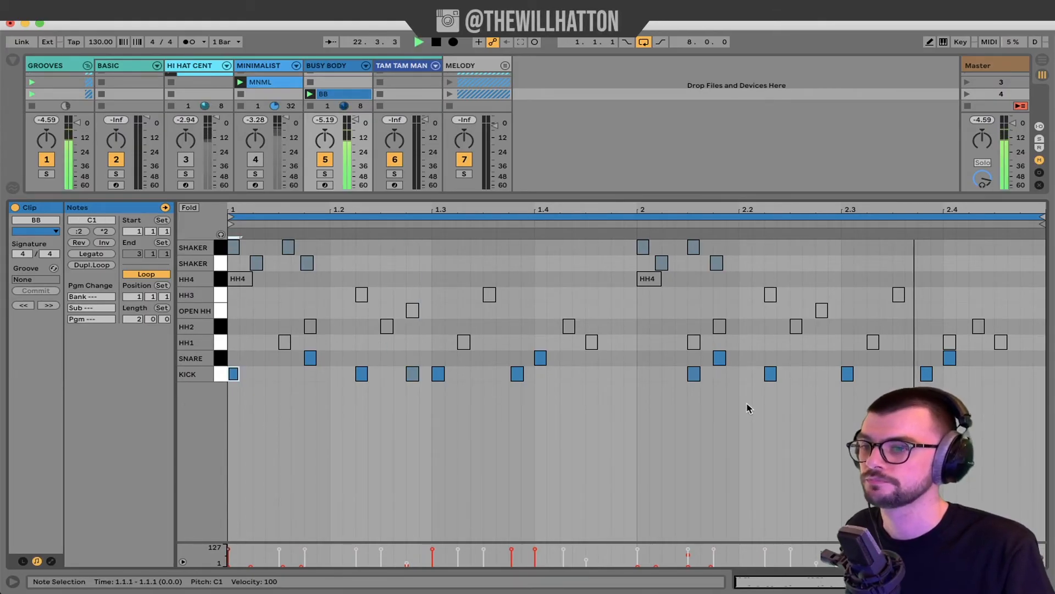
drag(220, 341, 220, 281)
key(space)
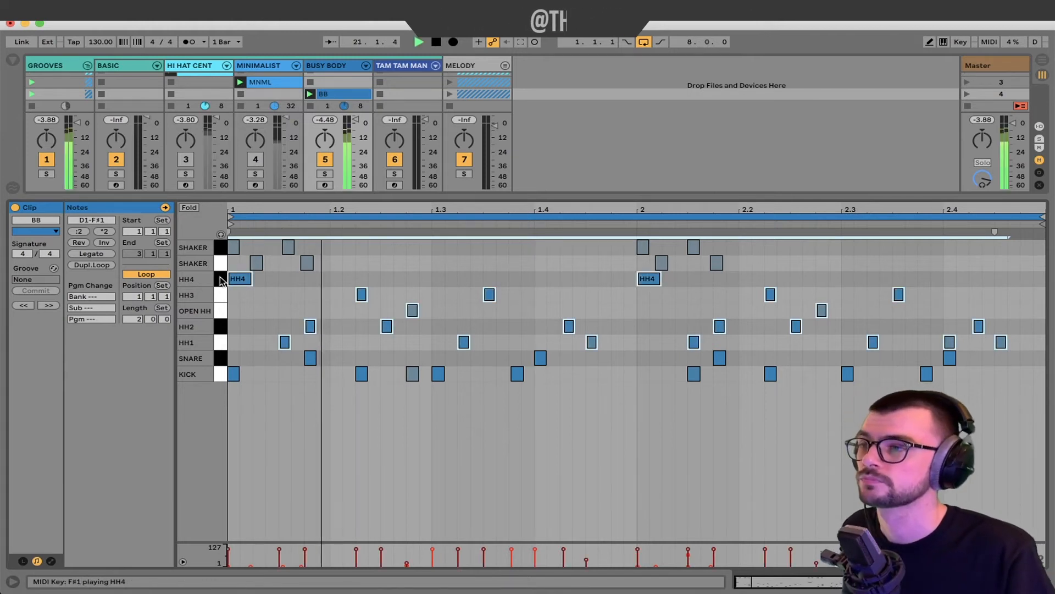
click(537, 473)
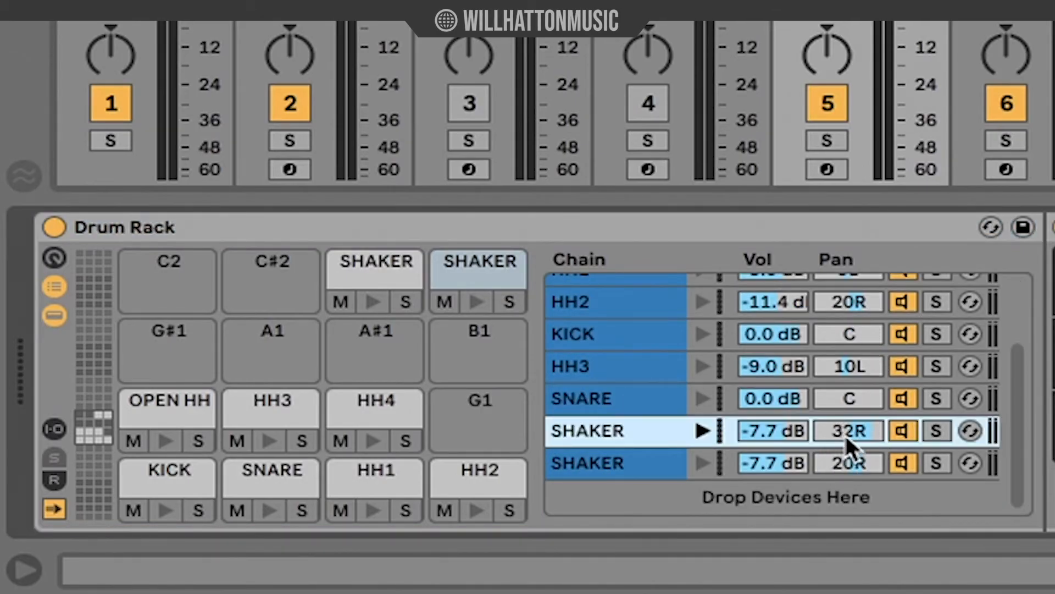
View the MINIMALIST and TAM TAM MAN tracks' Drum Racks.
scroll(901, 365, up, 3)
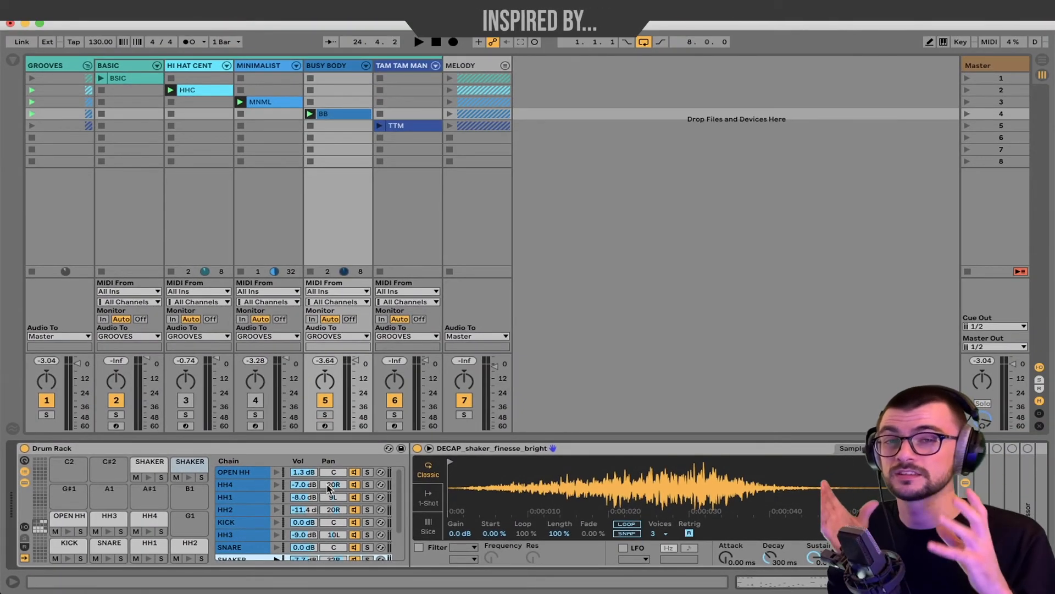
click(259, 67)
click(413, 67)
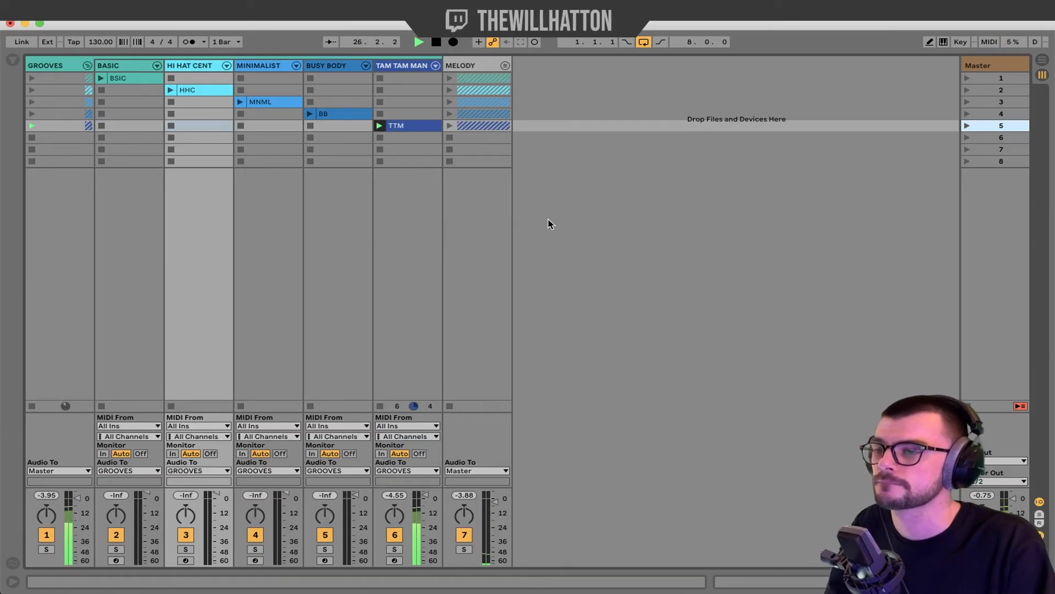
Launch scene 4 to bring the BB groove back into playback.
click(967, 114)
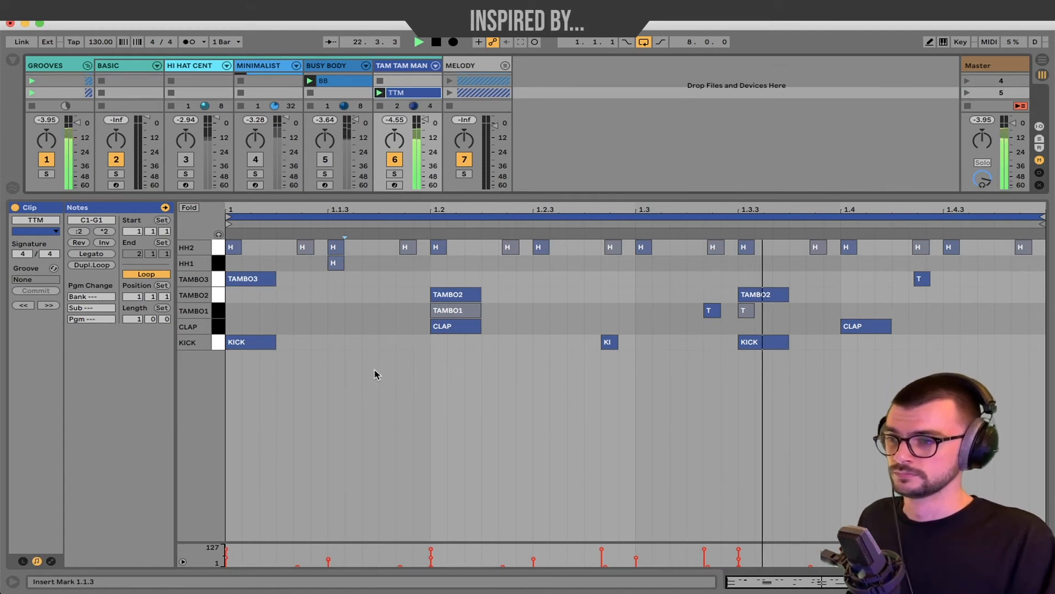
key(space)
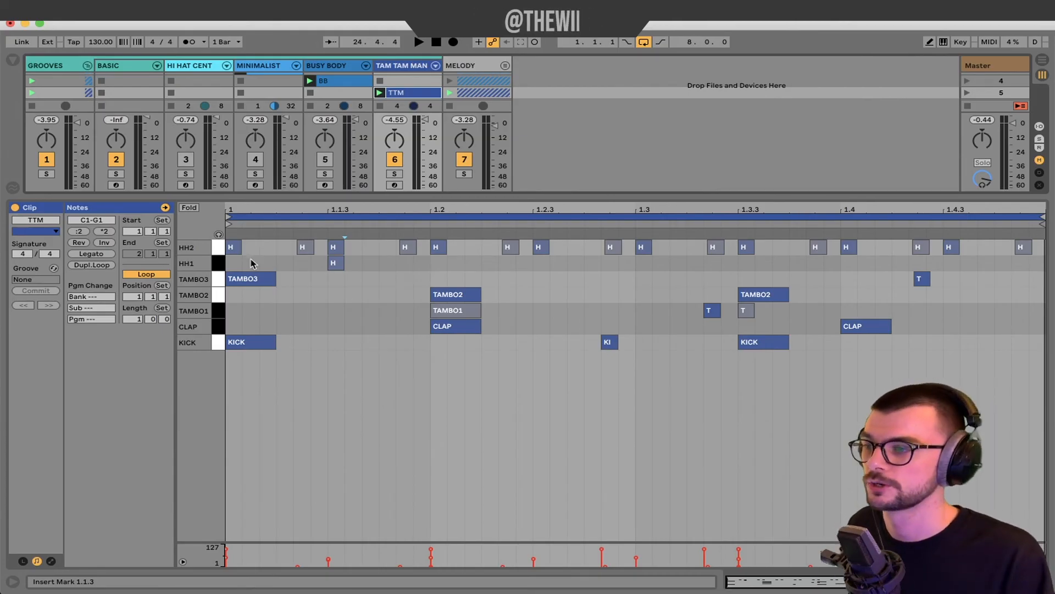
drag(218, 311, 217, 278)
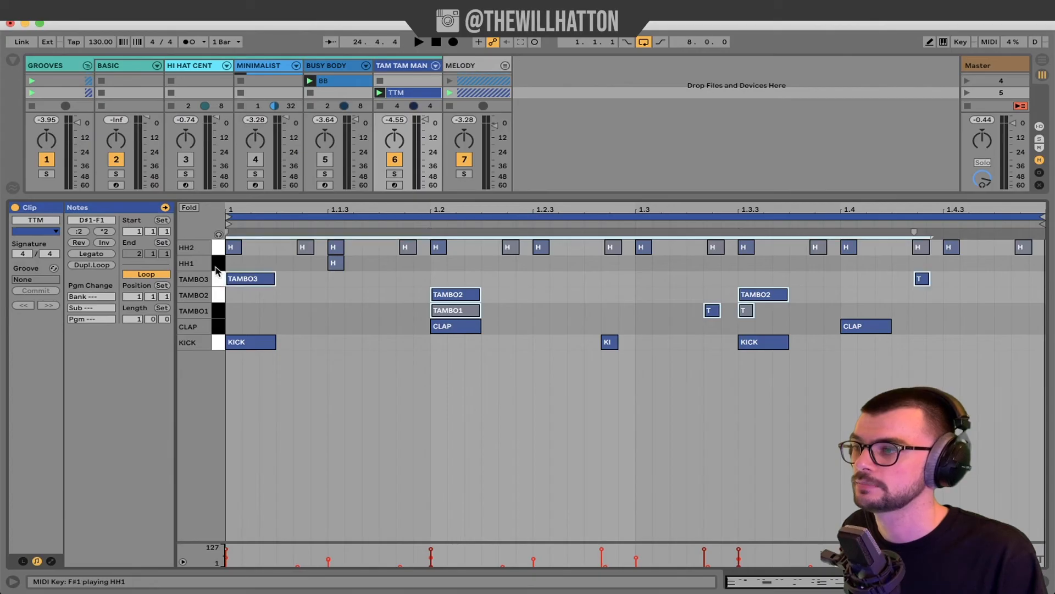
key(0)
drag(218, 247, 218, 261)
key(0)
key(space)
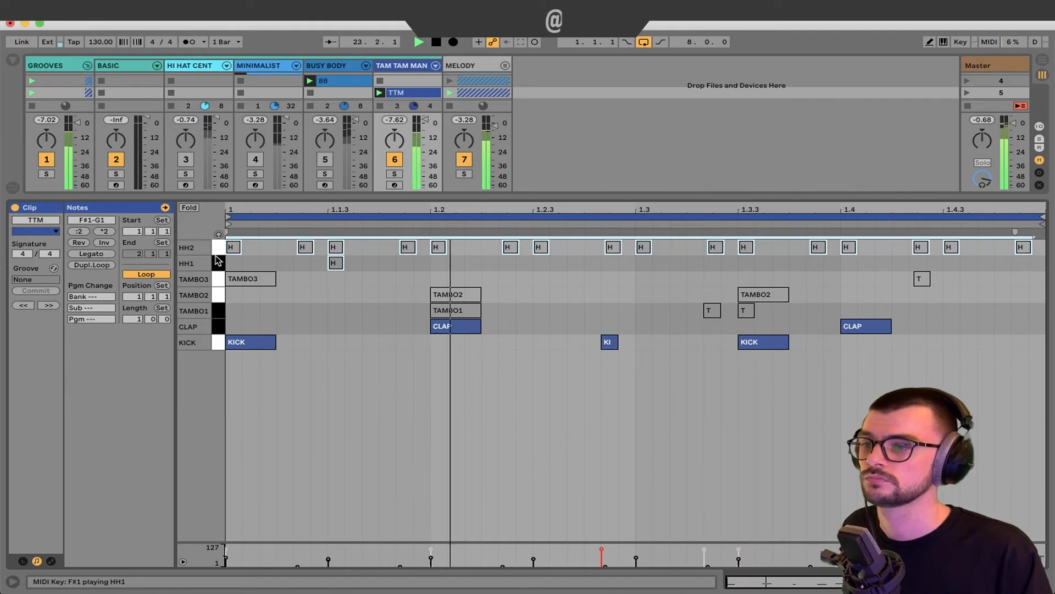
key(space)
drag(792, 389, 239, 348)
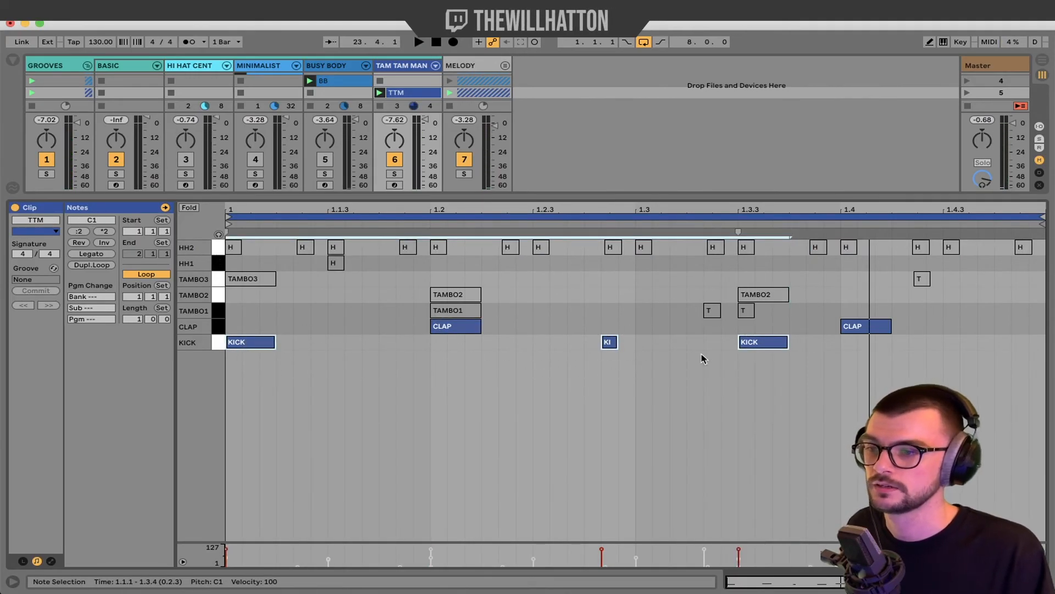
click(493, 365)
drag(416, 330, 894, 318)
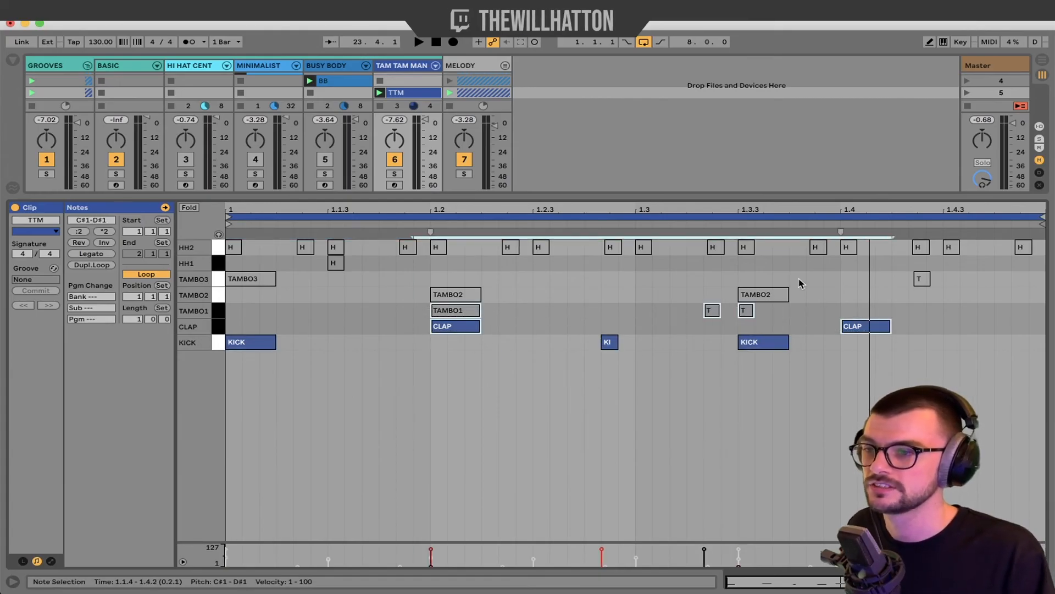
click(218, 295)
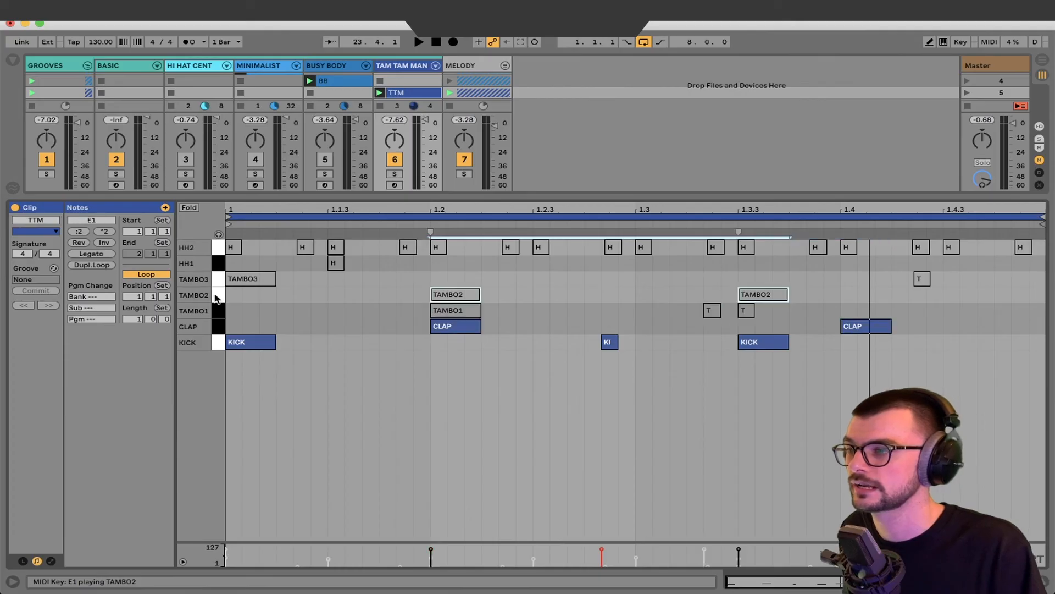
shift+click(218, 283)
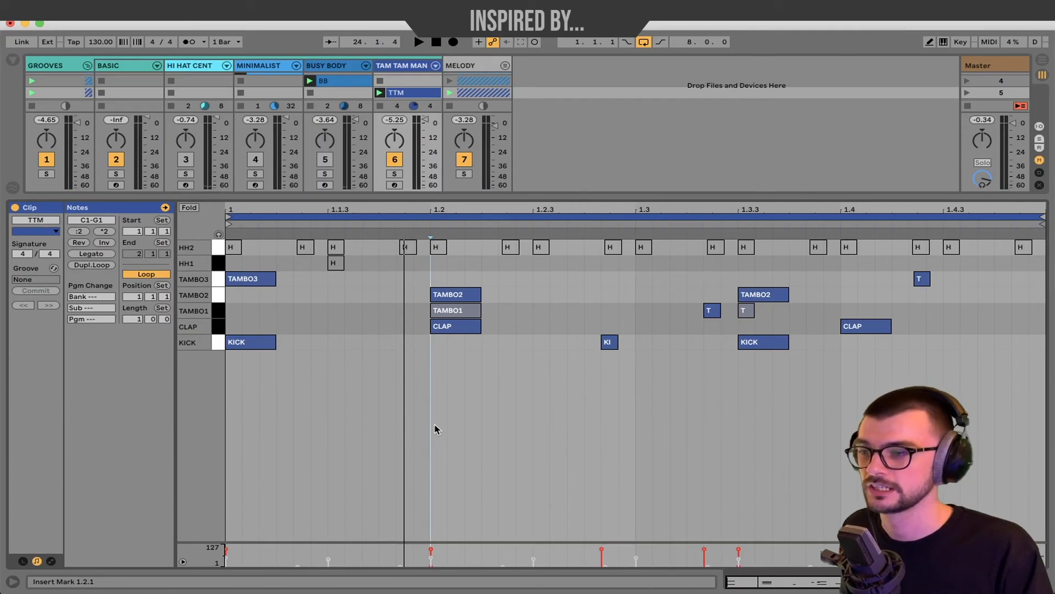
click(219, 329)
click(220, 344)
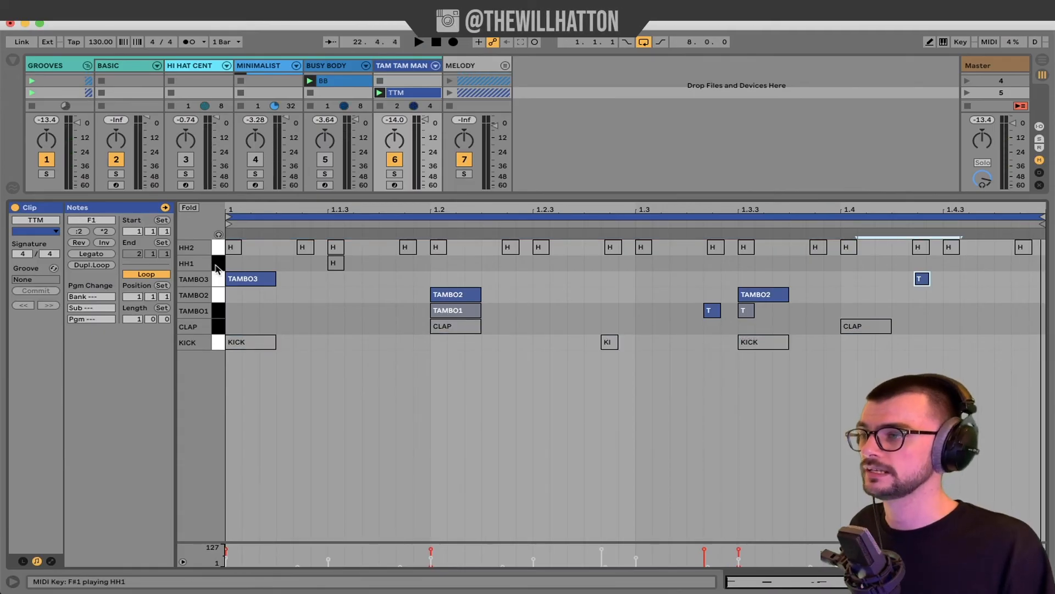
shift+click(217, 254)
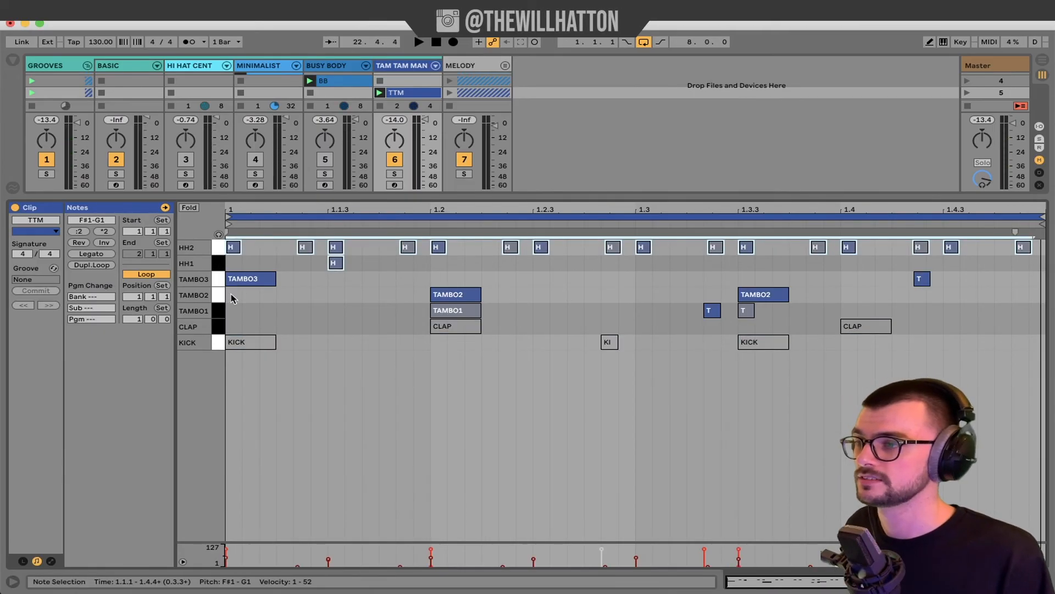
key(space)
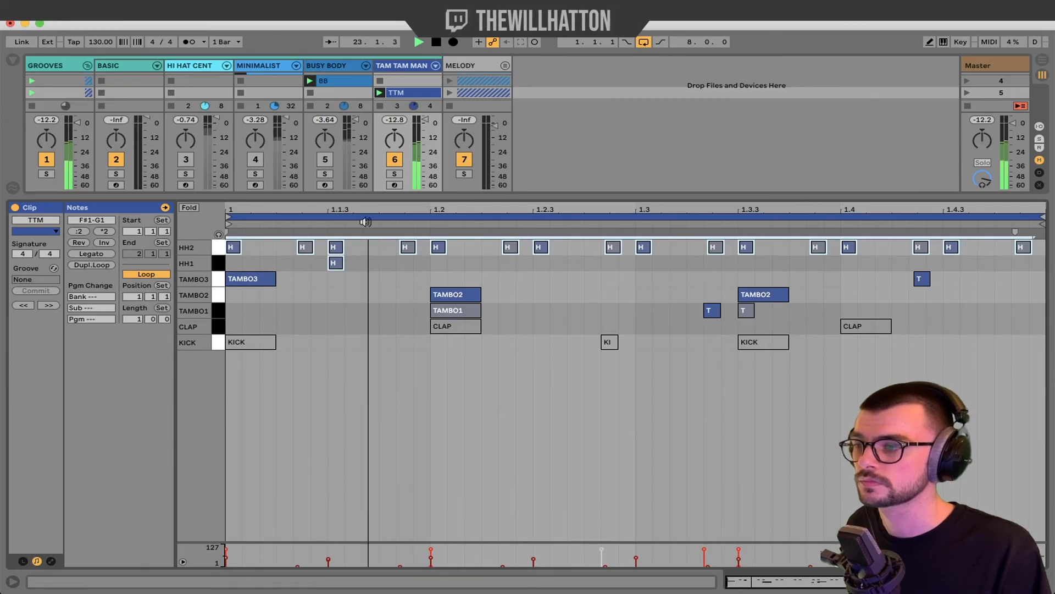
key(space)
drag(365, 255, 293, 266)
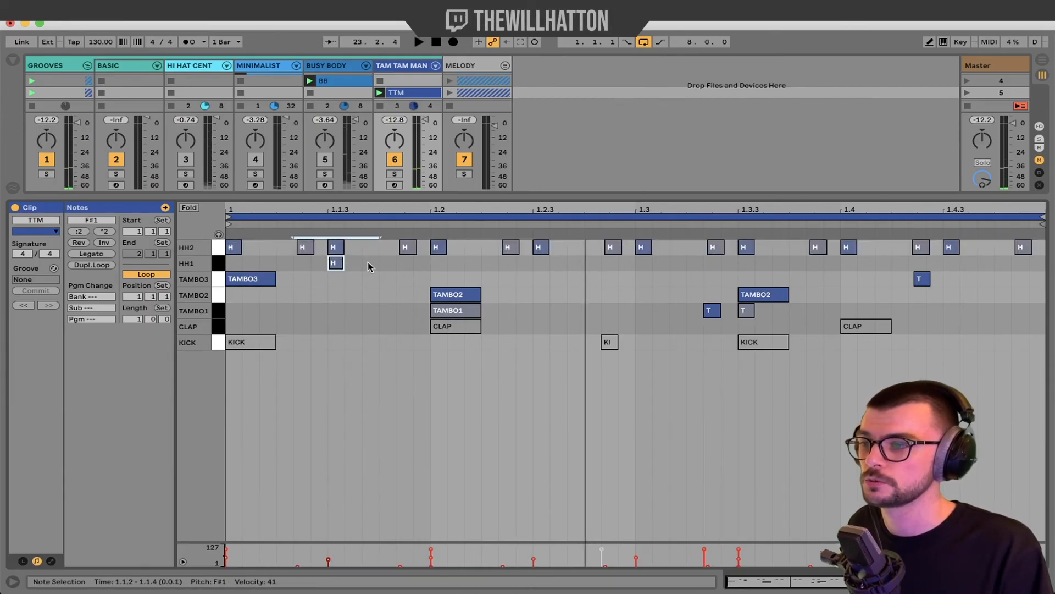
drag(377, 266, 274, 265)
drag(218, 342, 218, 328)
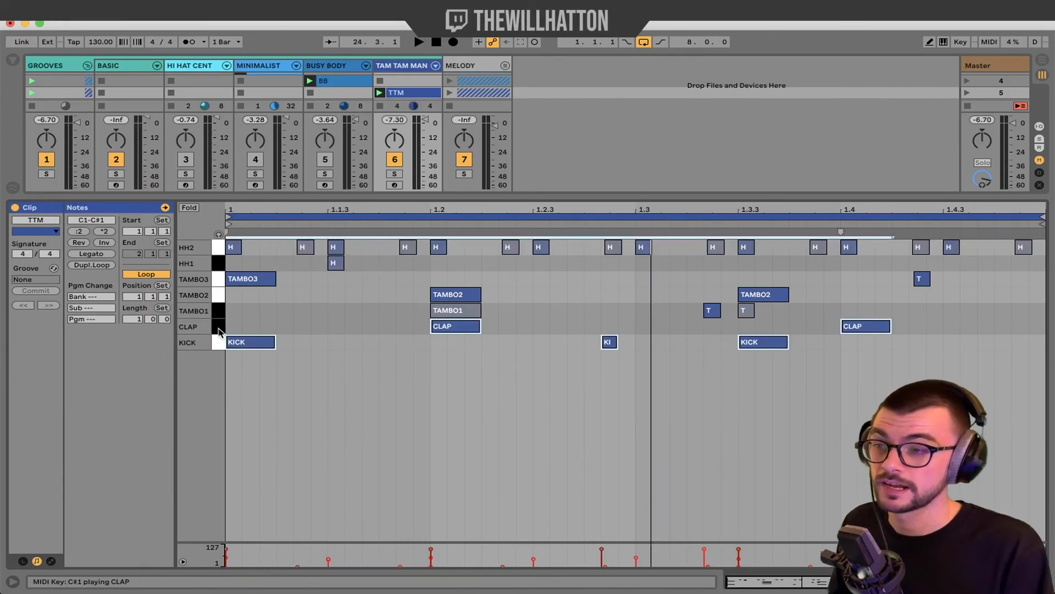
key(space)
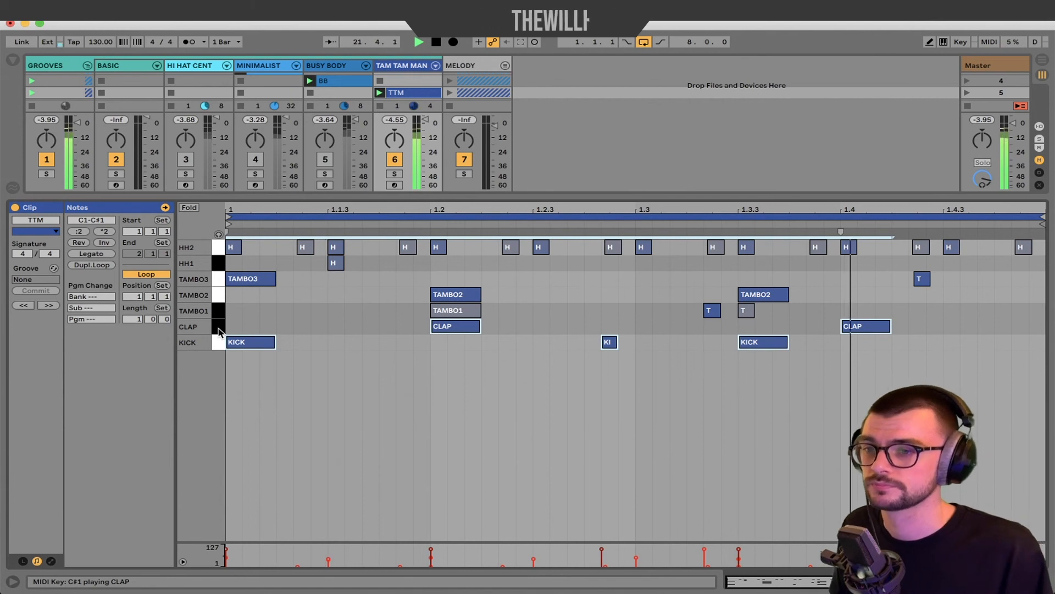